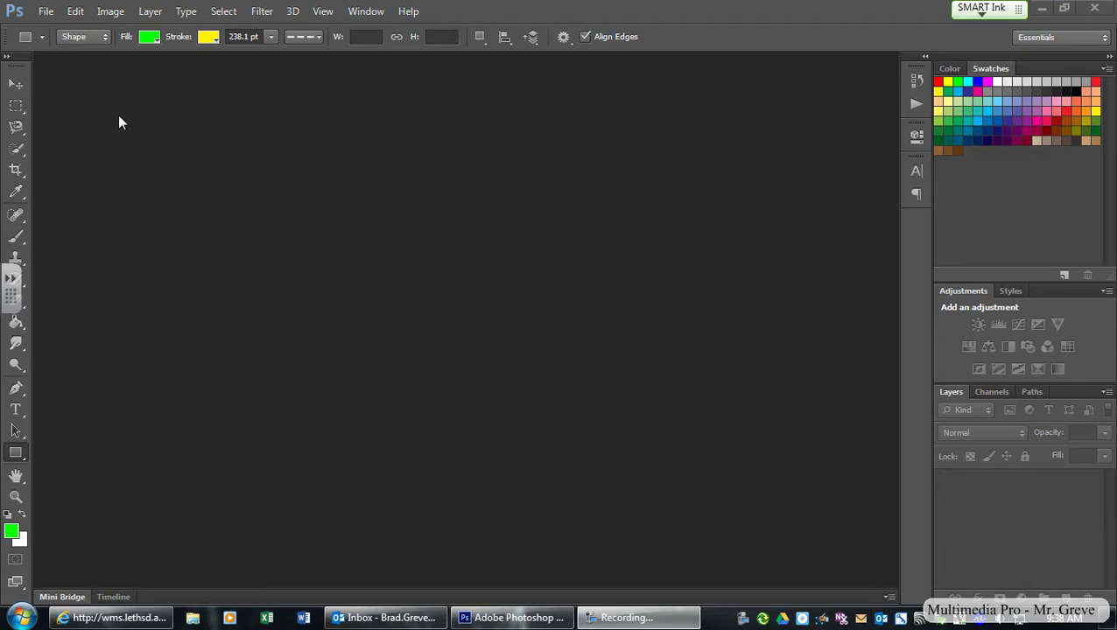
Create a new 800 x 600 pixel document at 72 pixels/inch in RGB Color with a white background.
click(48, 12)
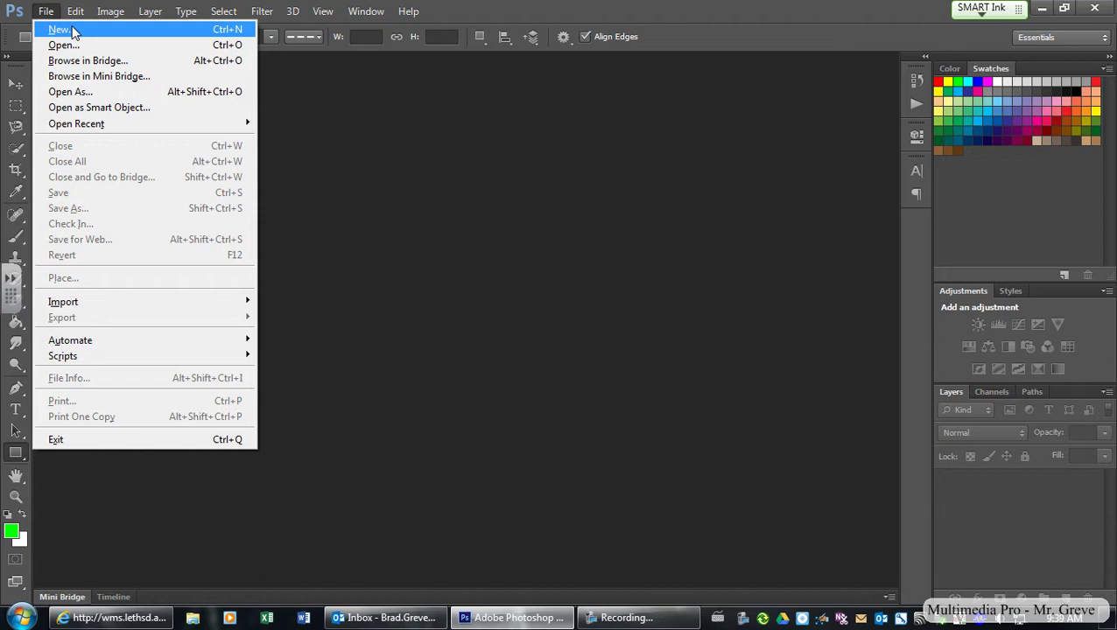
click(74, 31)
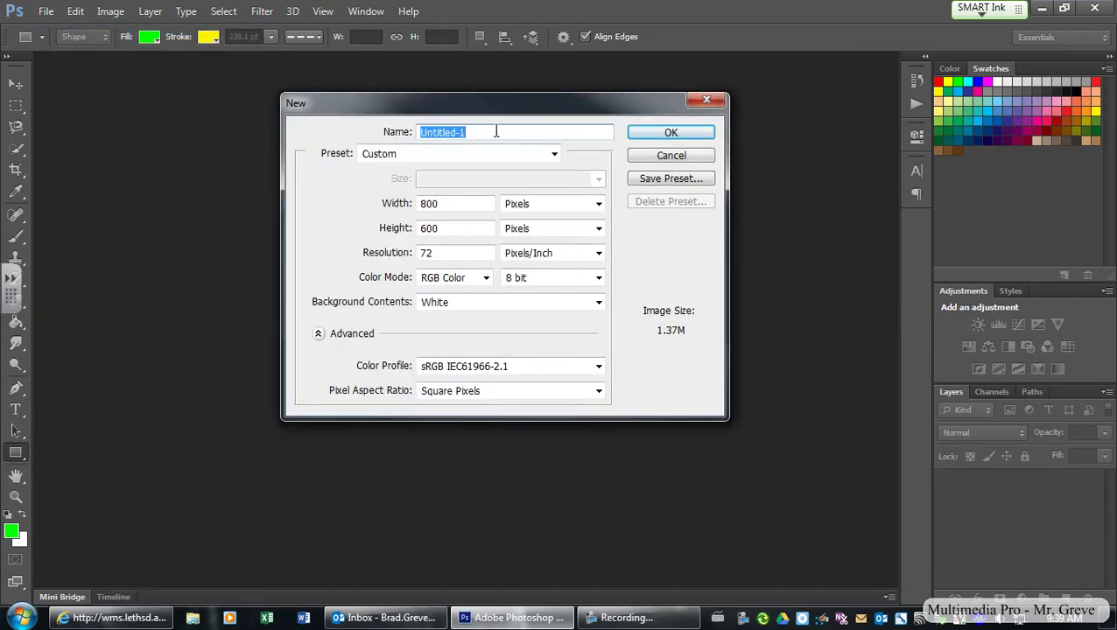
drag(368, 110, 302, 105)
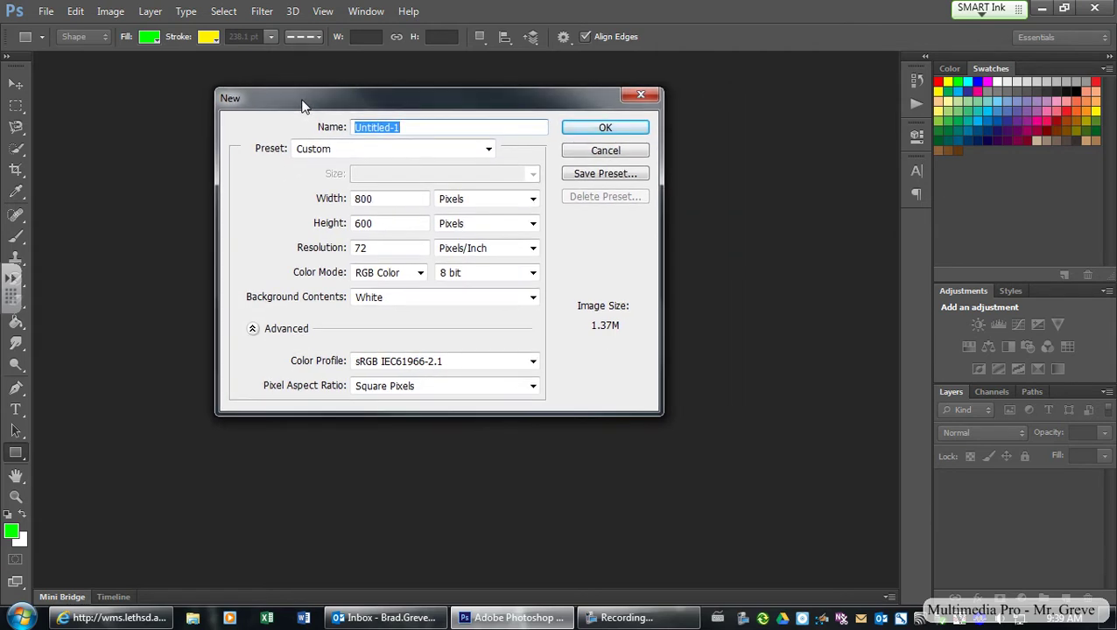
click(394, 200)
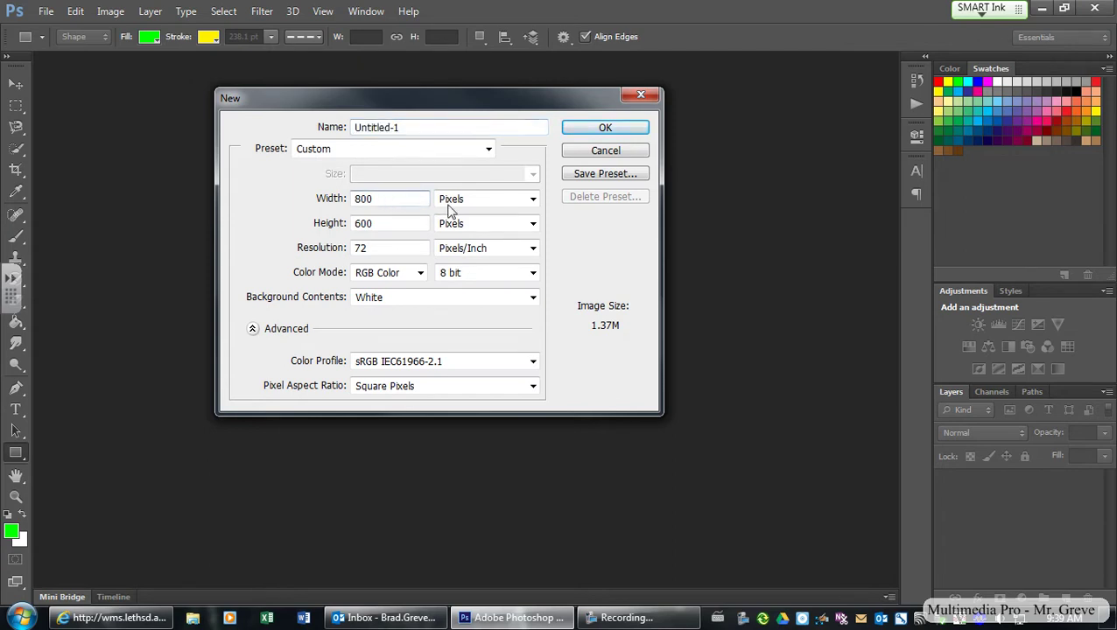
click(492, 197)
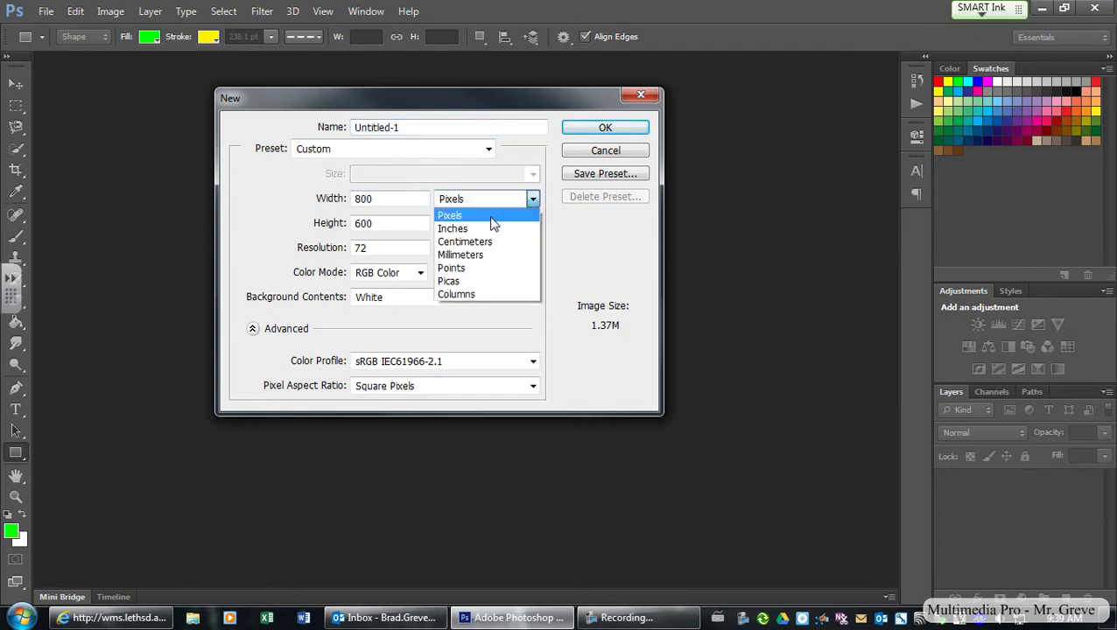
click(381, 200)
click(381, 199)
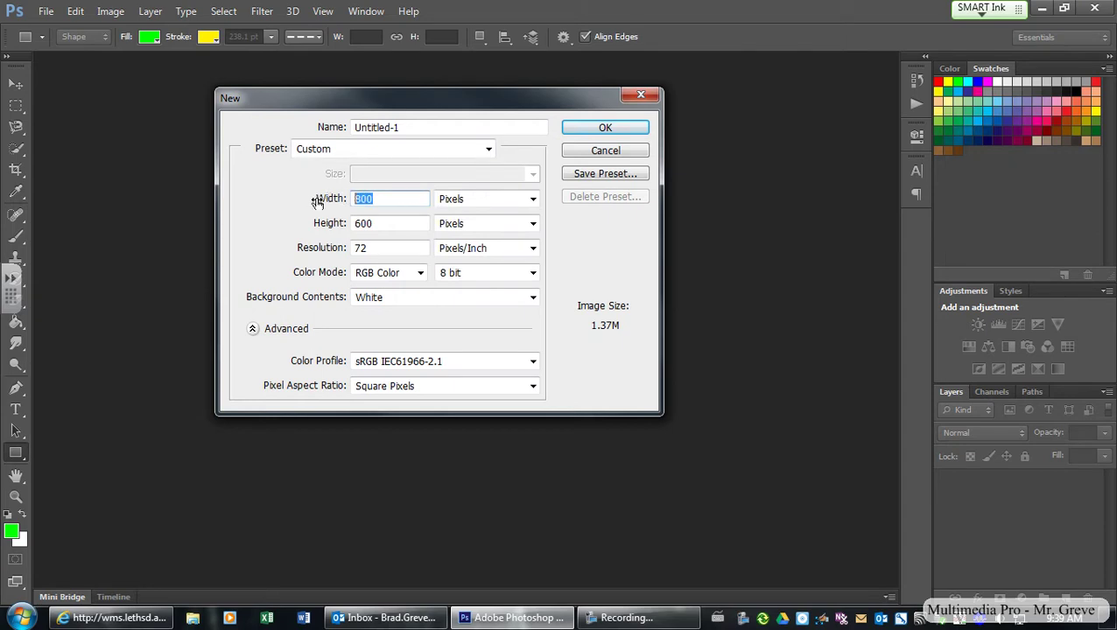
double_click(407, 226)
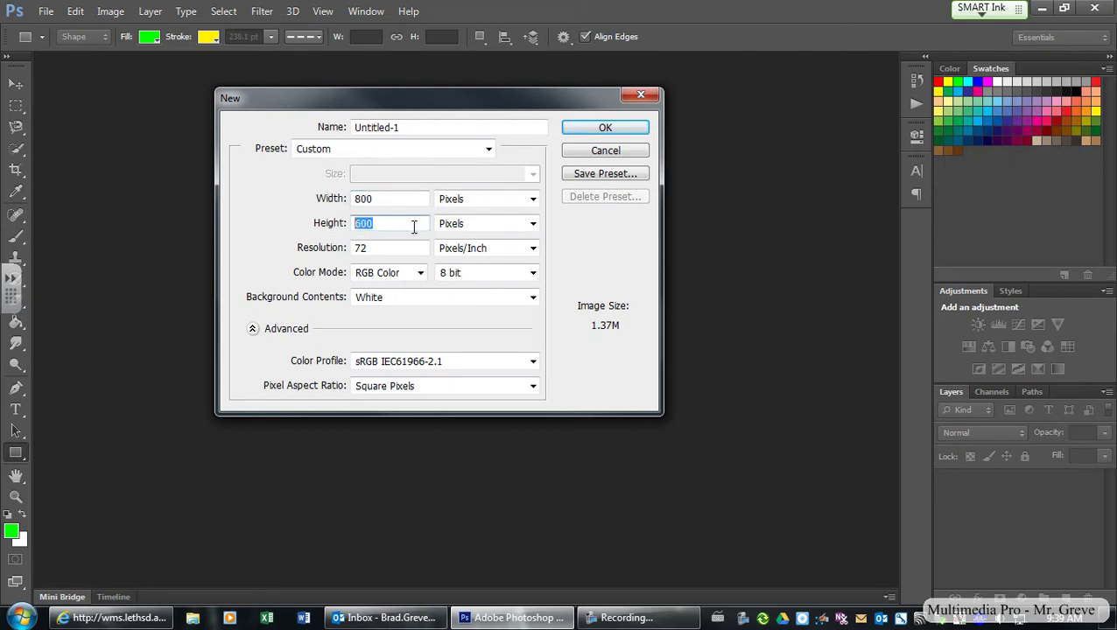
drag(372, 250, 317, 249)
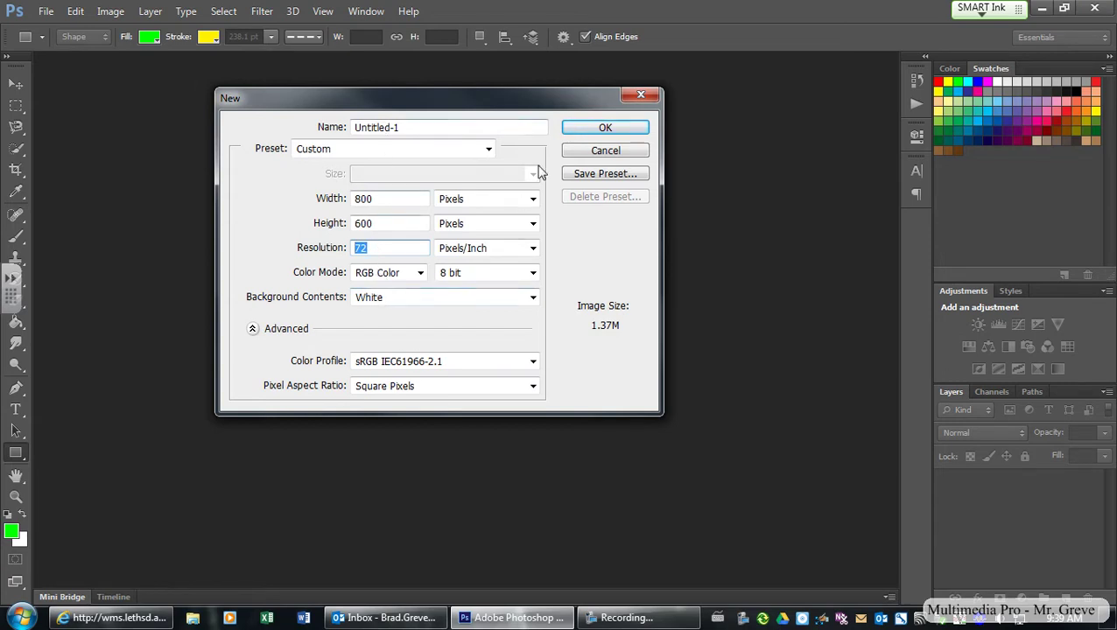
click(592, 130)
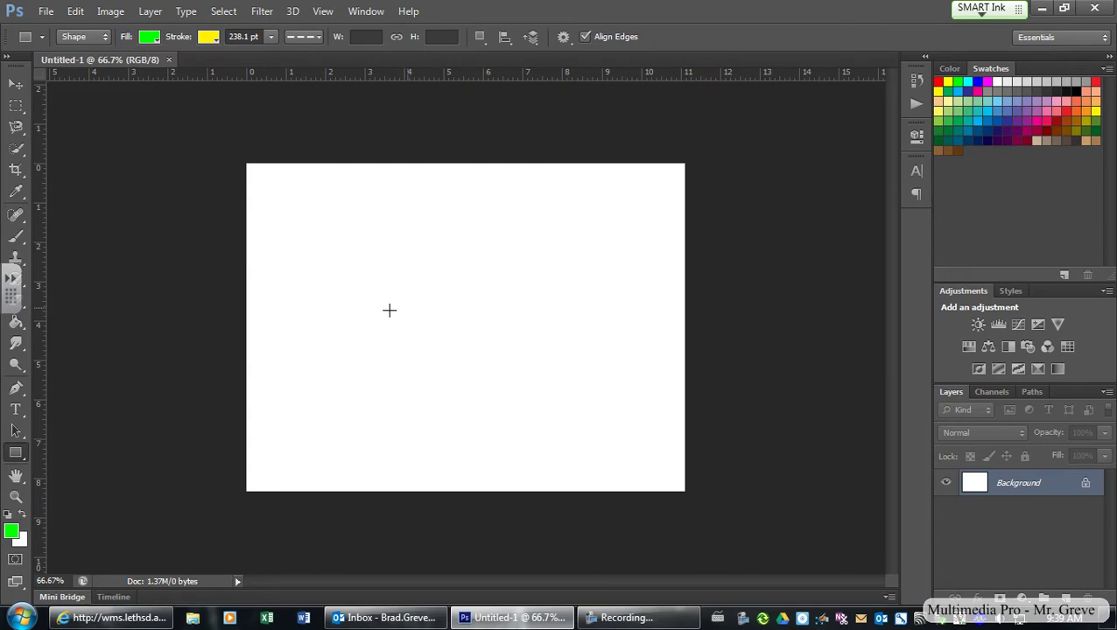
Set the Type tool's text color to bright green, 4eff00.
scroll(371, 315, up, 1)
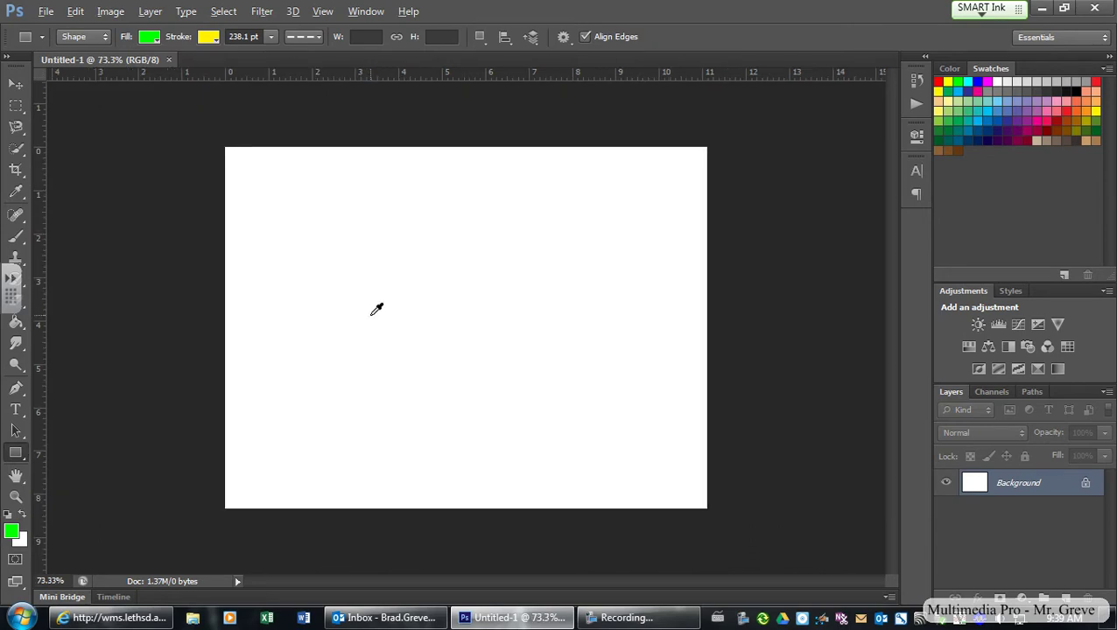
scroll(376, 308, up, 3)
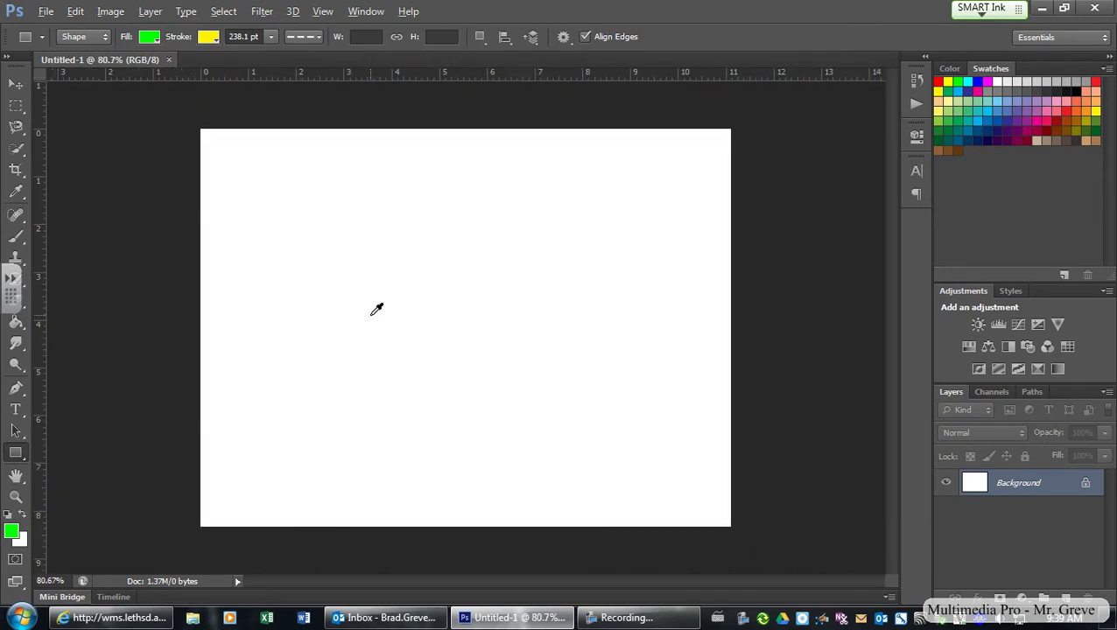
click(15, 84)
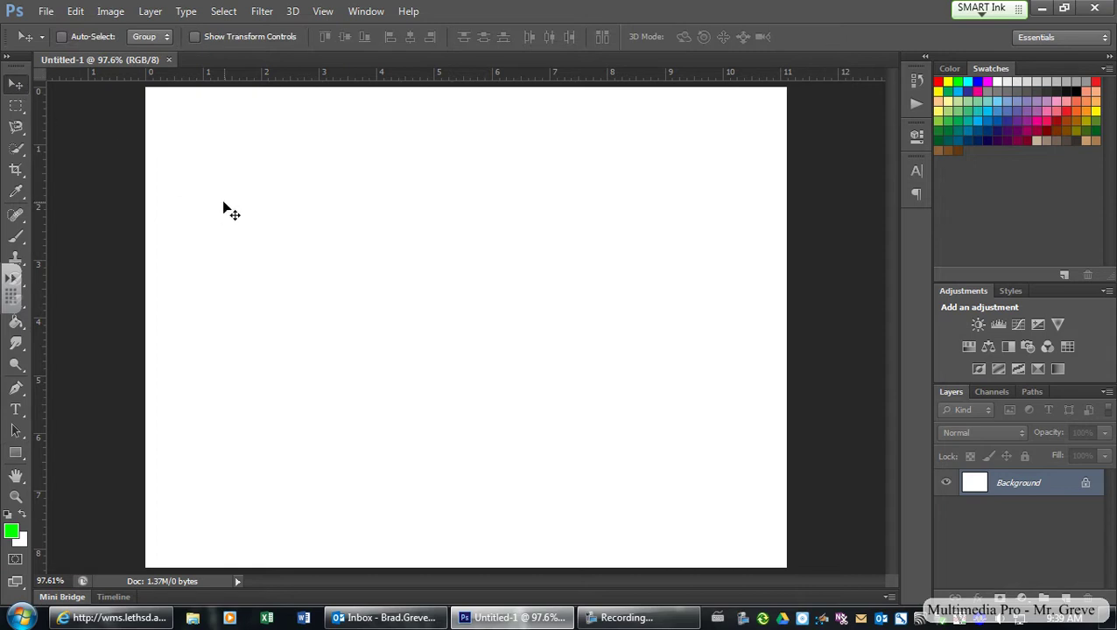
click(15, 410)
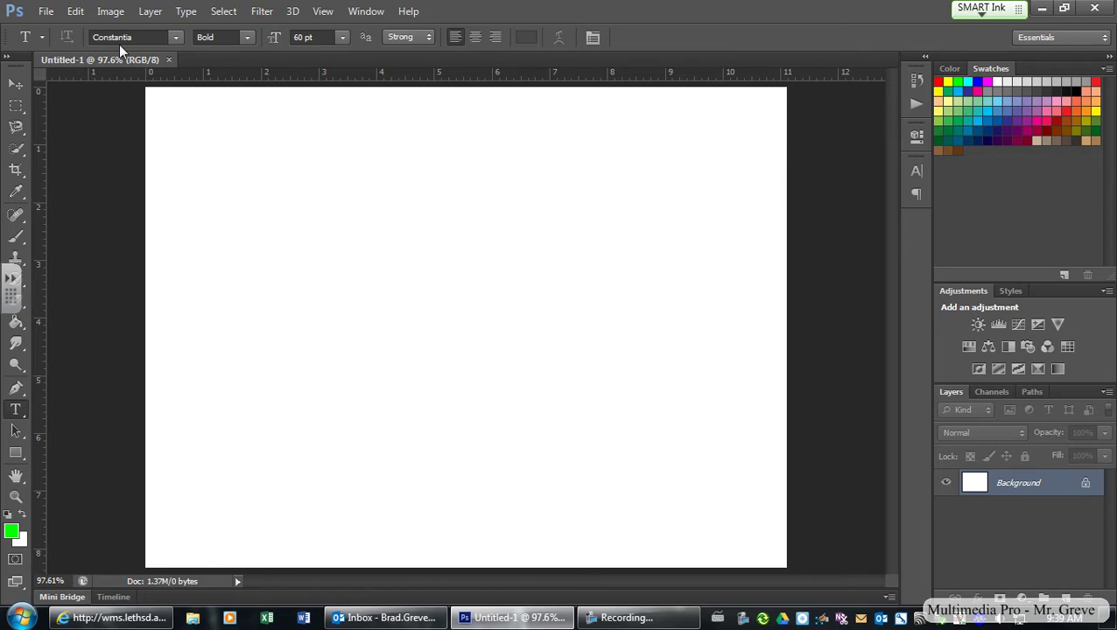
click(342, 37)
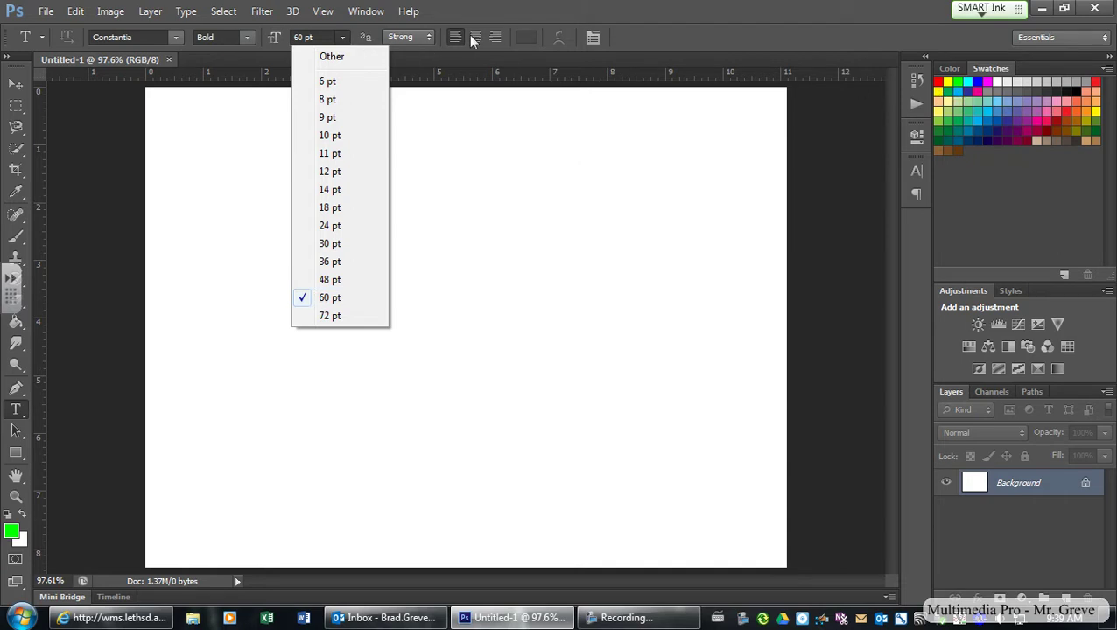
click(524, 39)
click(525, 38)
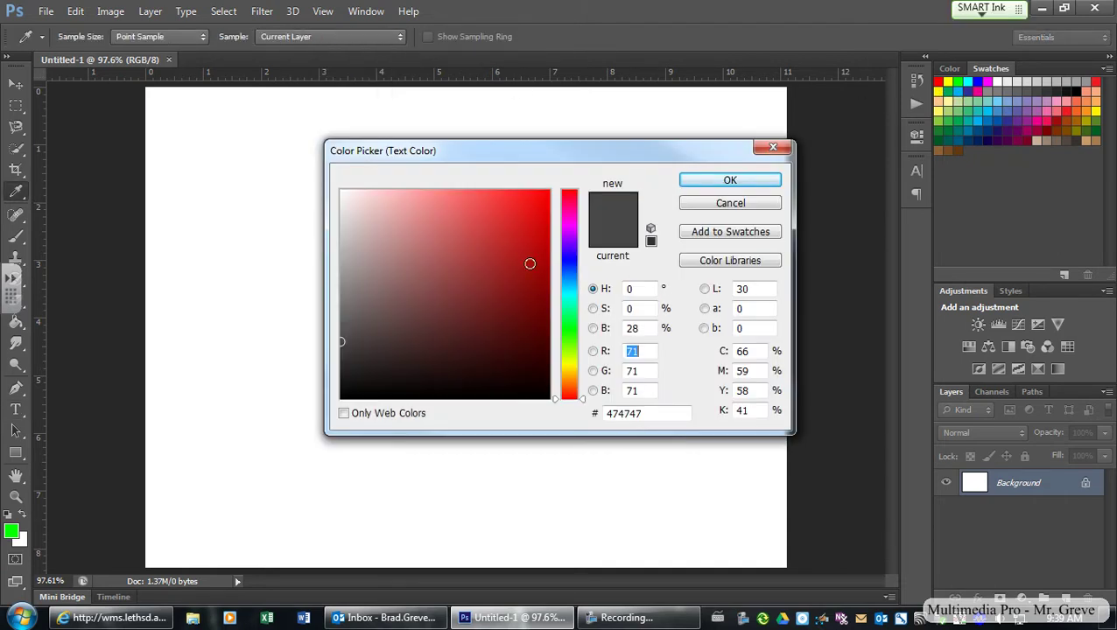
mouse_move(569, 357)
mouse_down()
mouse_move(572, 323)
mouse_move(579, 345)
mouse_up()
drag(485, 236, 608, 132)
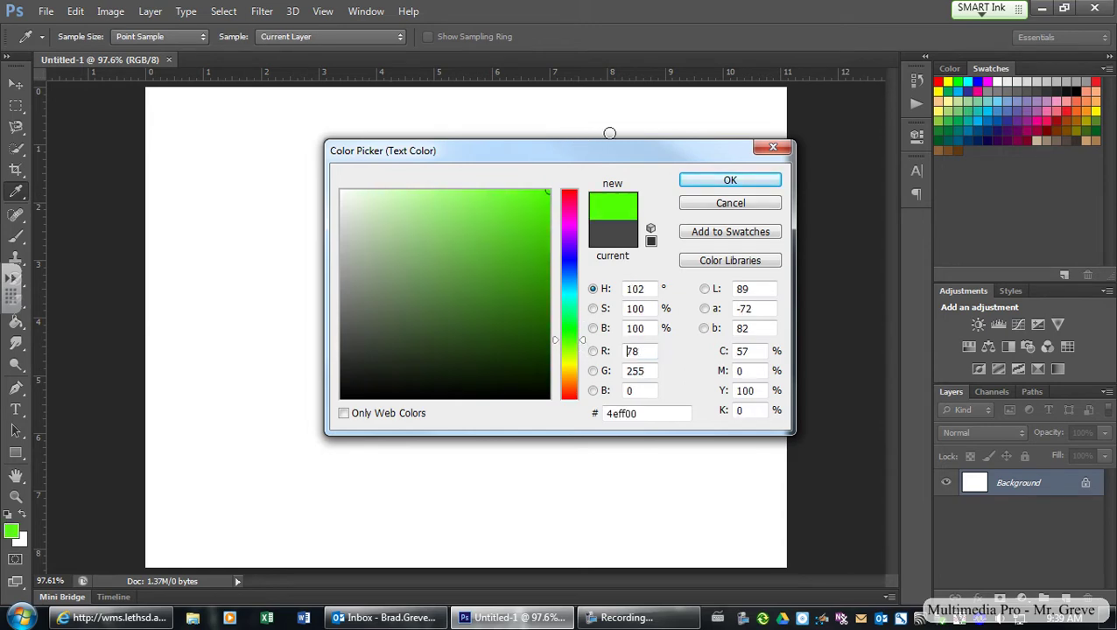
click(730, 182)
Add the text "Multimedia Pro" in the upper part of the canvas and move it slightly down.
click(292, 223)
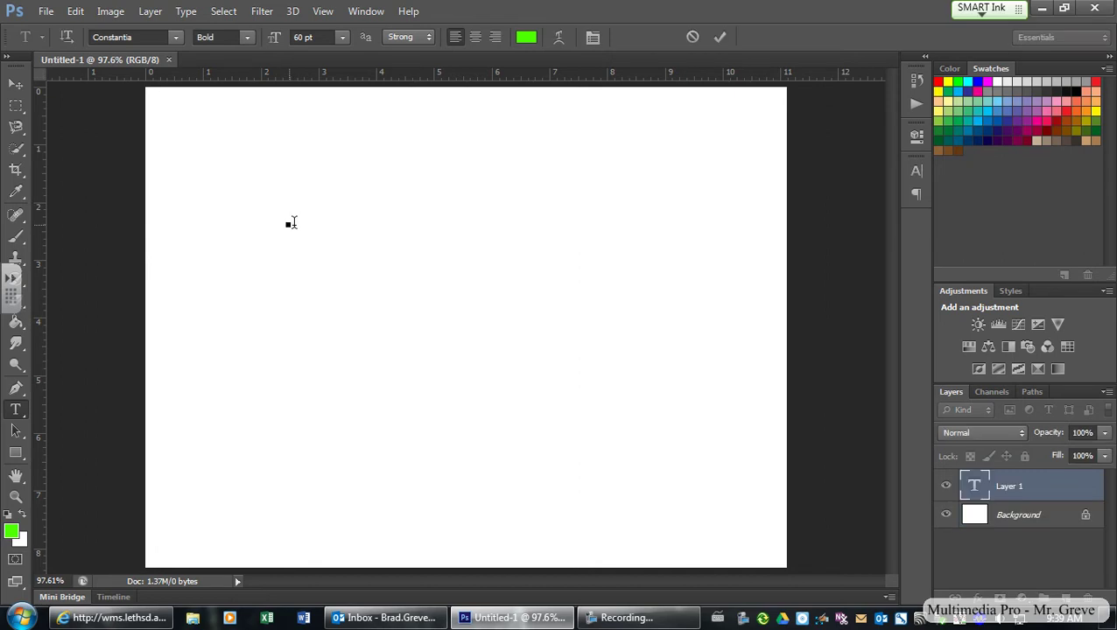
text(Multi)
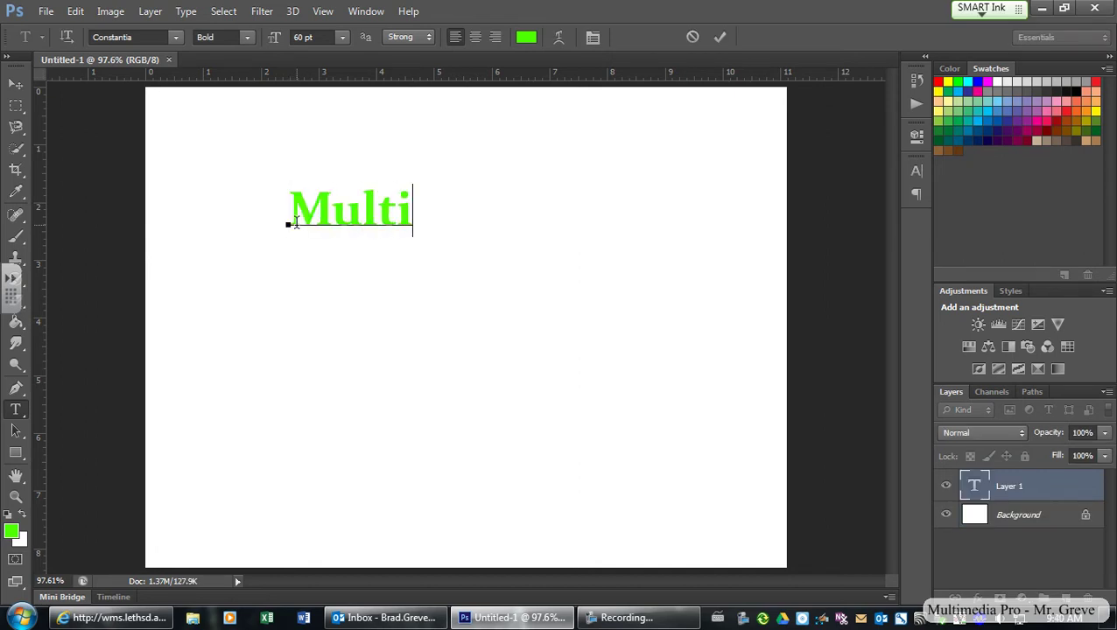
text(media Pro)
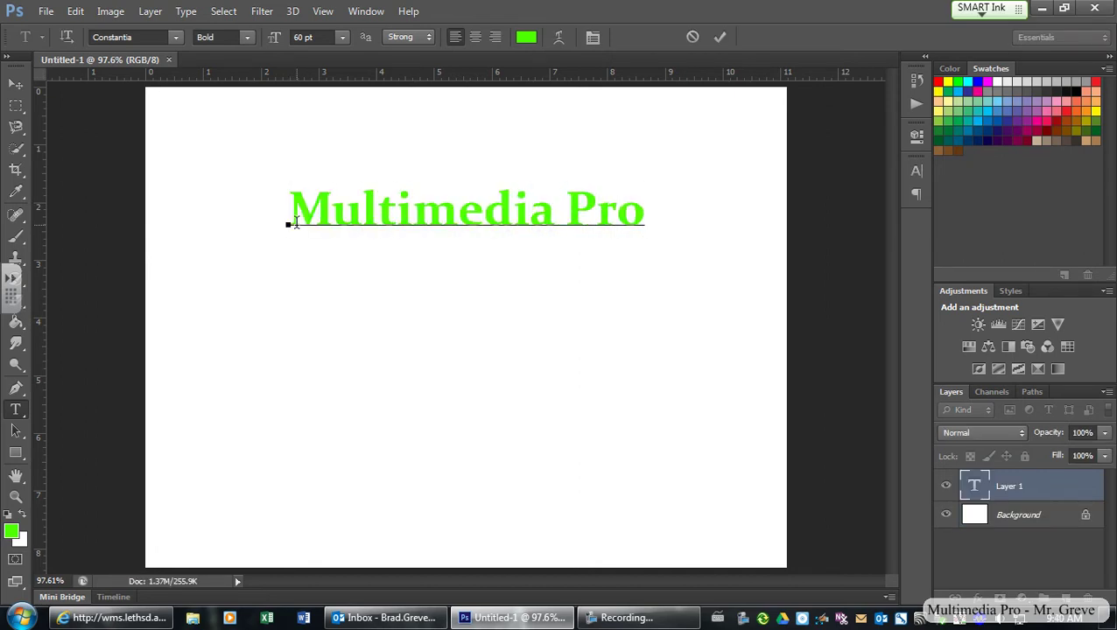
click(727, 36)
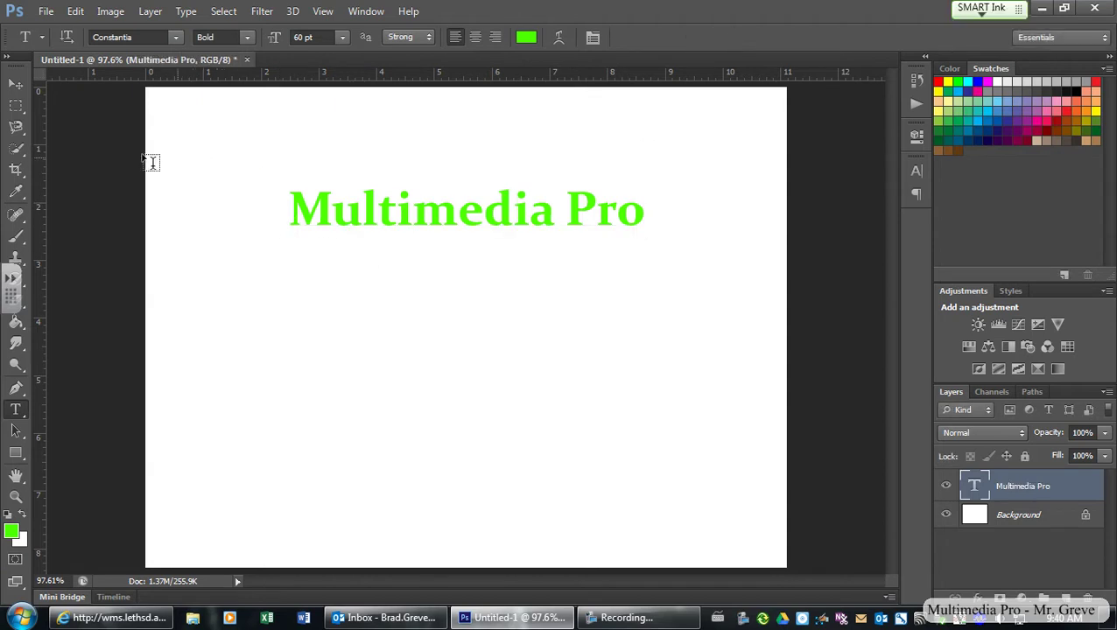
click(15, 84)
drag(446, 227, 445, 264)
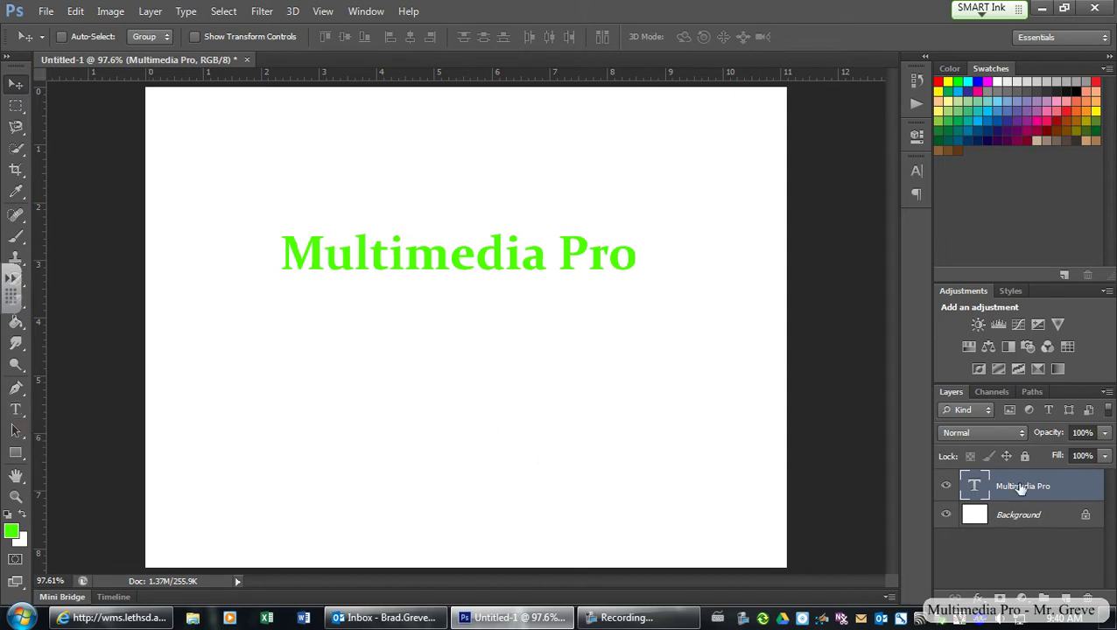
Select the whole "Multimedia Pro" text and warp it with the Arc Upper style.
click(16, 412)
drag(280, 245, 644, 241)
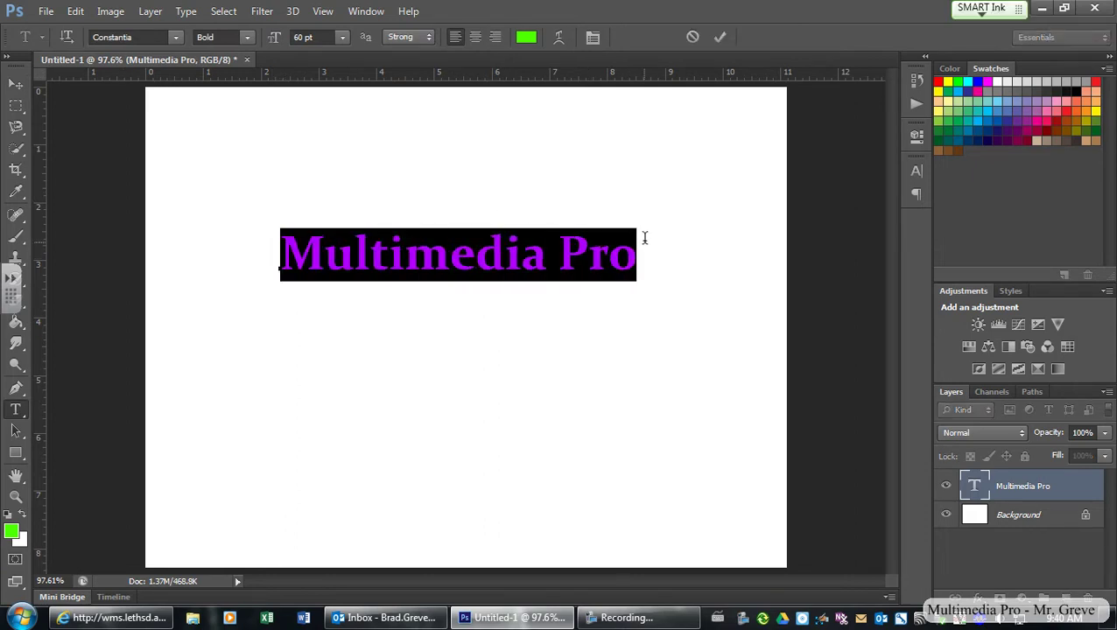
click(558, 38)
drag(398, 210, 844, 187)
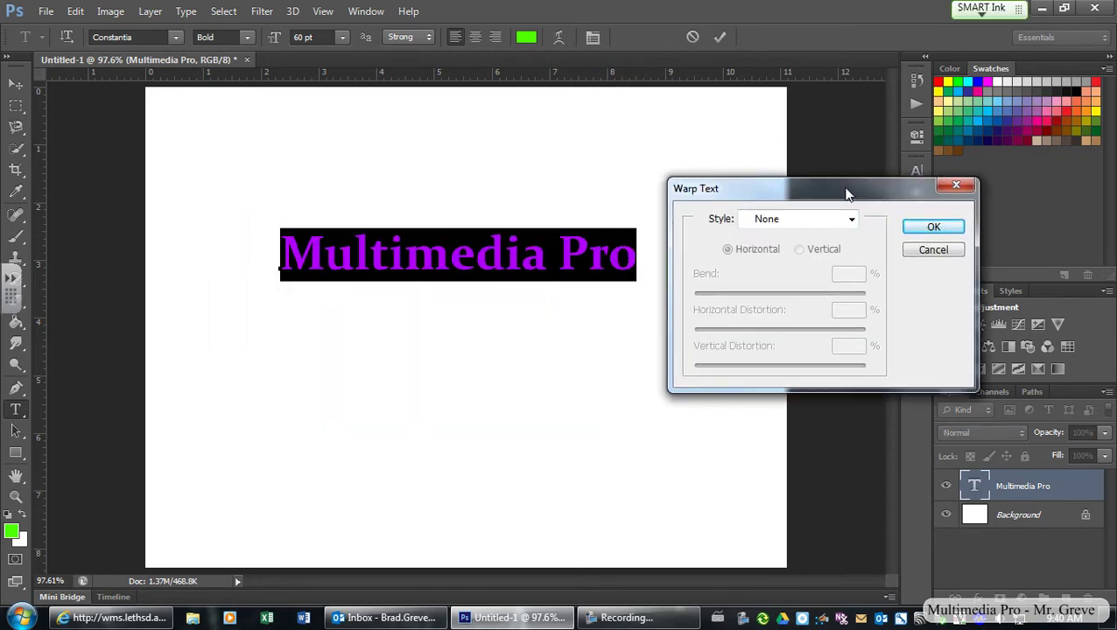
click(845, 219)
click(799, 269)
click(812, 221)
click(787, 300)
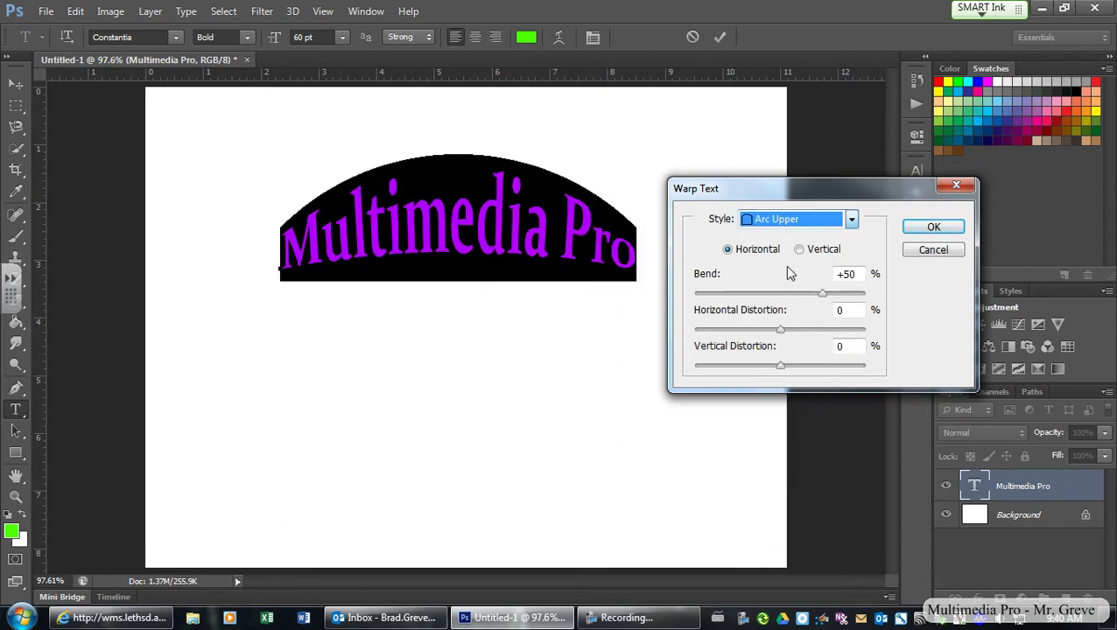
Change the text warp to Fisheye with bend -40%, horizontal distortion +23% and vertical distortion +23%, and commit the text.
click(776, 224)
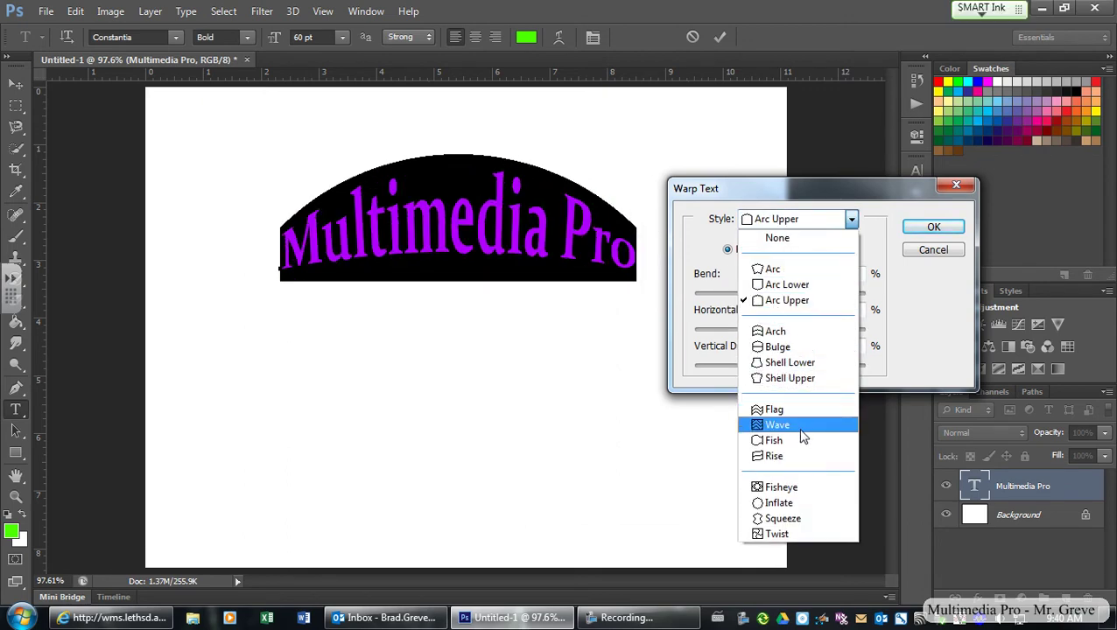
click(780, 488)
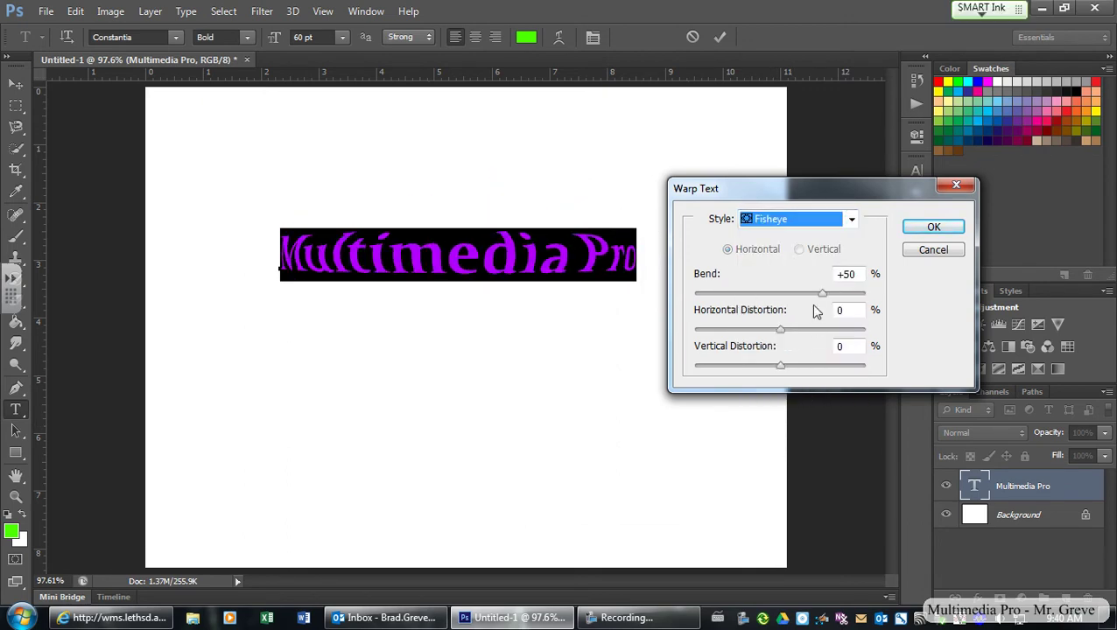
drag(823, 294, 748, 295)
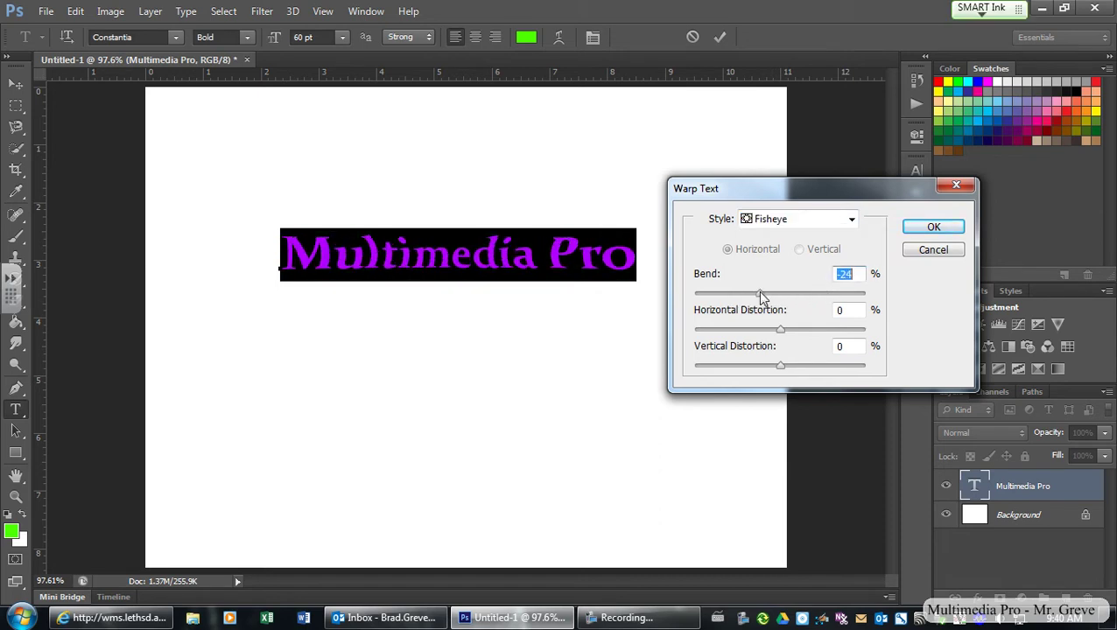
drag(780, 331, 798, 368)
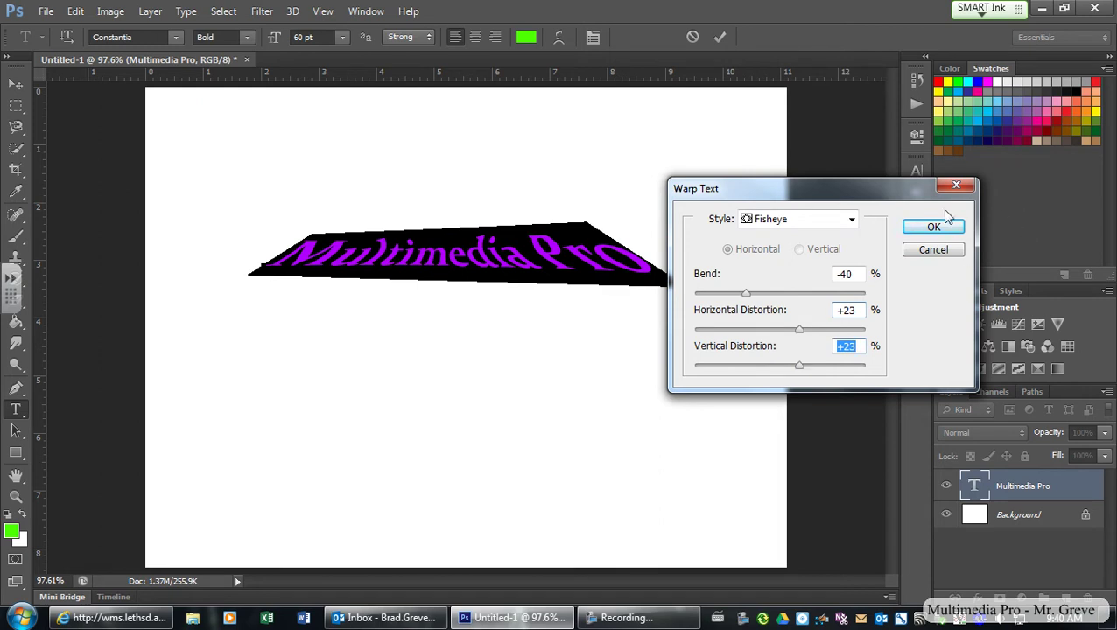
click(921, 233)
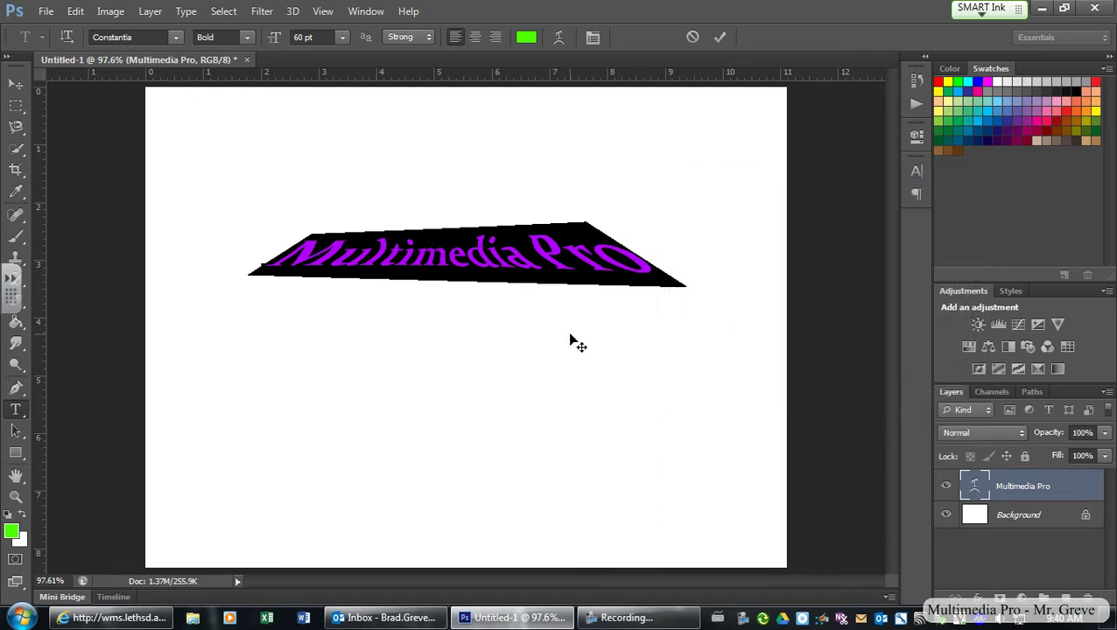
click(718, 39)
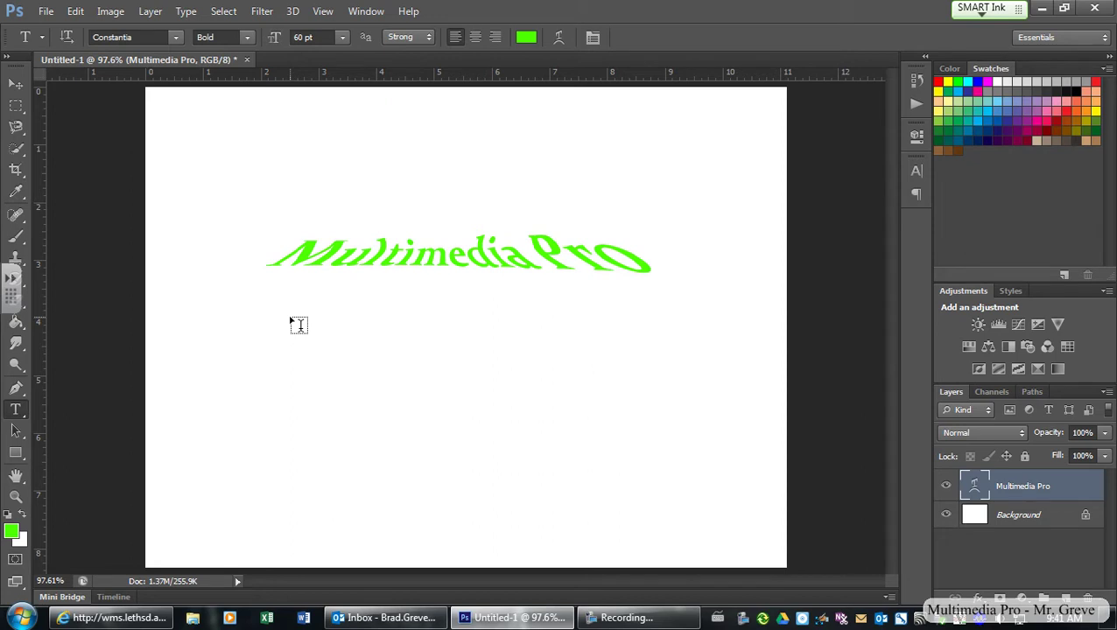
Duplicate the "Multimedia Pro" text layer and move the copy below and slightly right of the original.
right_click(1067, 490)
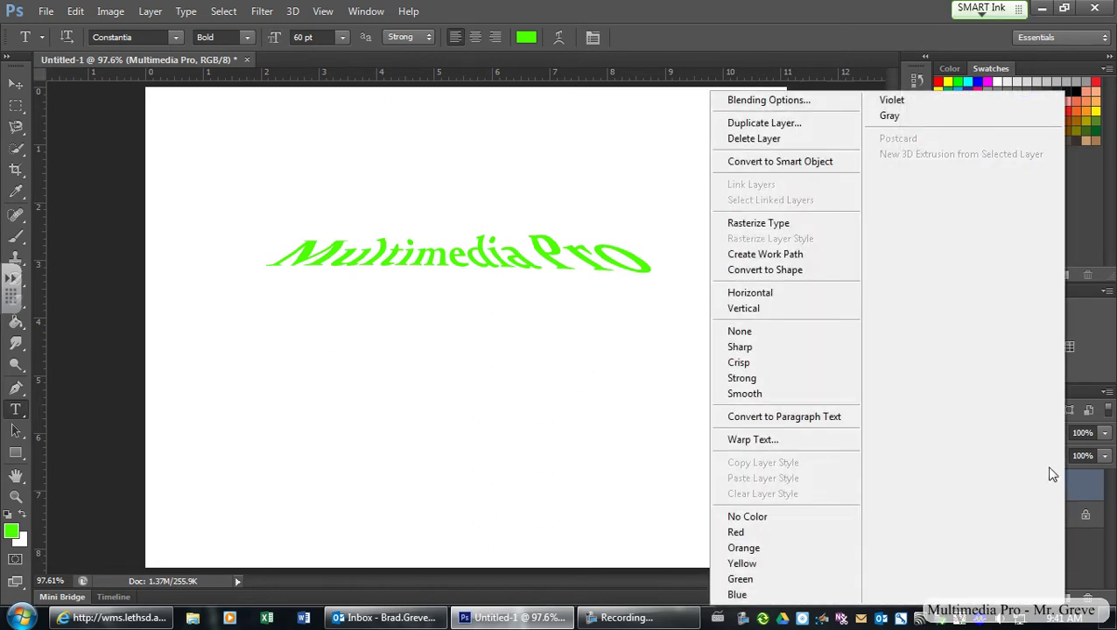
click(771, 122)
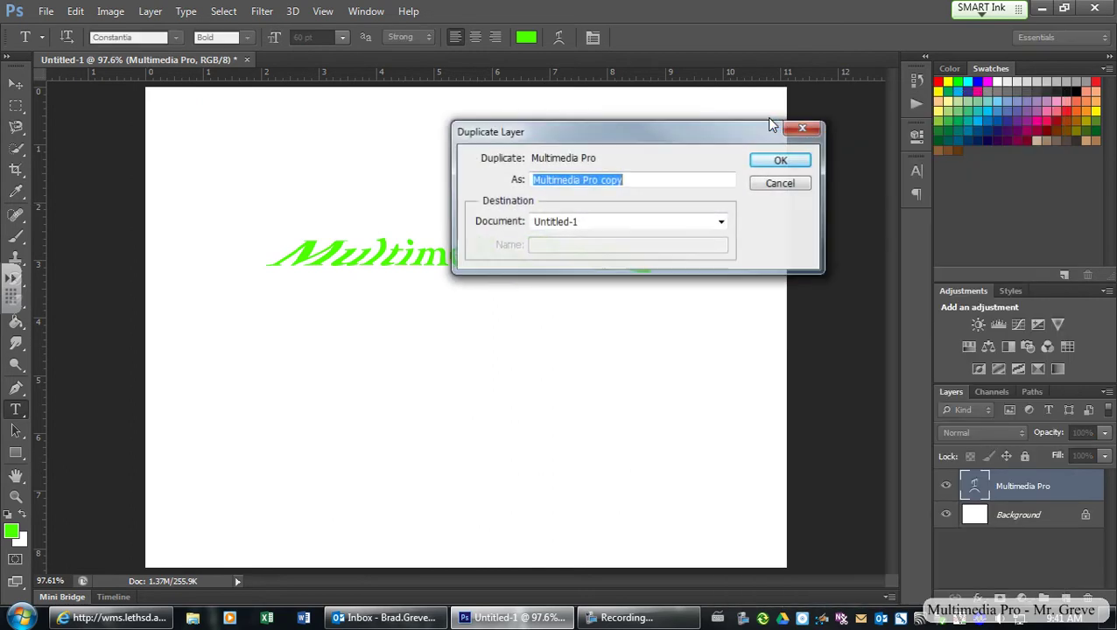
click(788, 161)
click(16, 84)
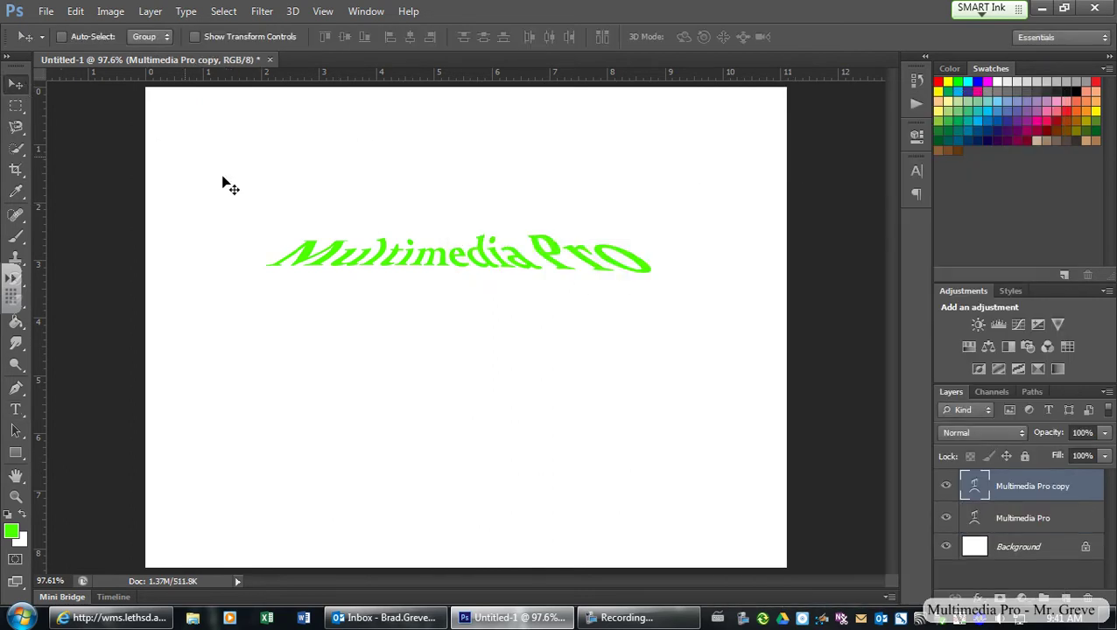
drag(396, 261, 432, 317)
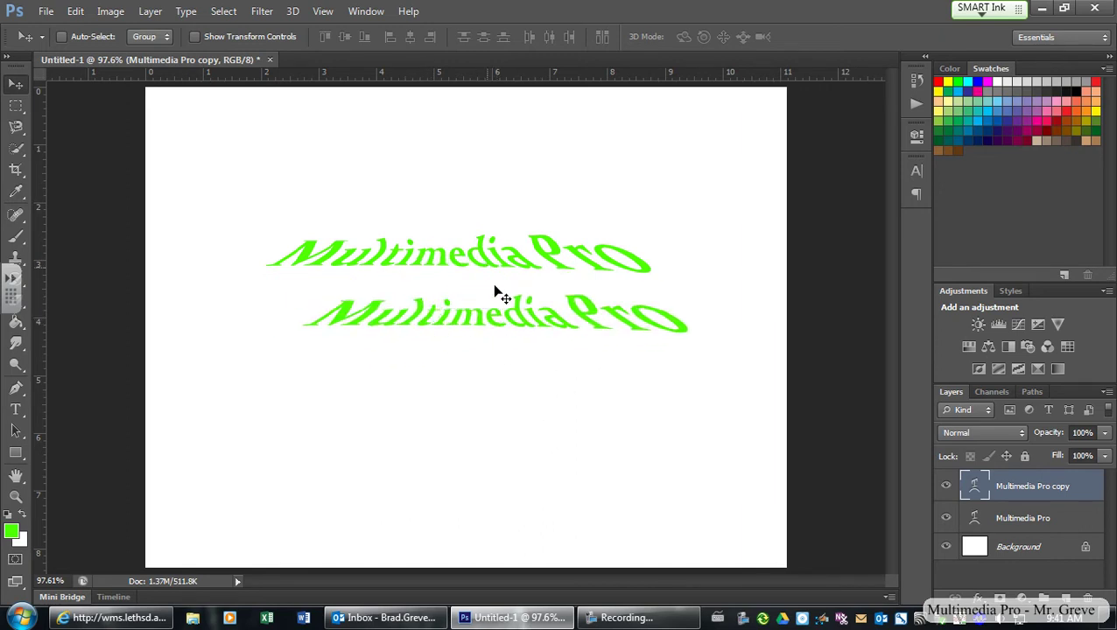
Recolor the lower "Multimedia Pro" text copy to dark gray #4b4b4b and commit the text.
click(15, 410)
drag(316, 317, 701, 333)
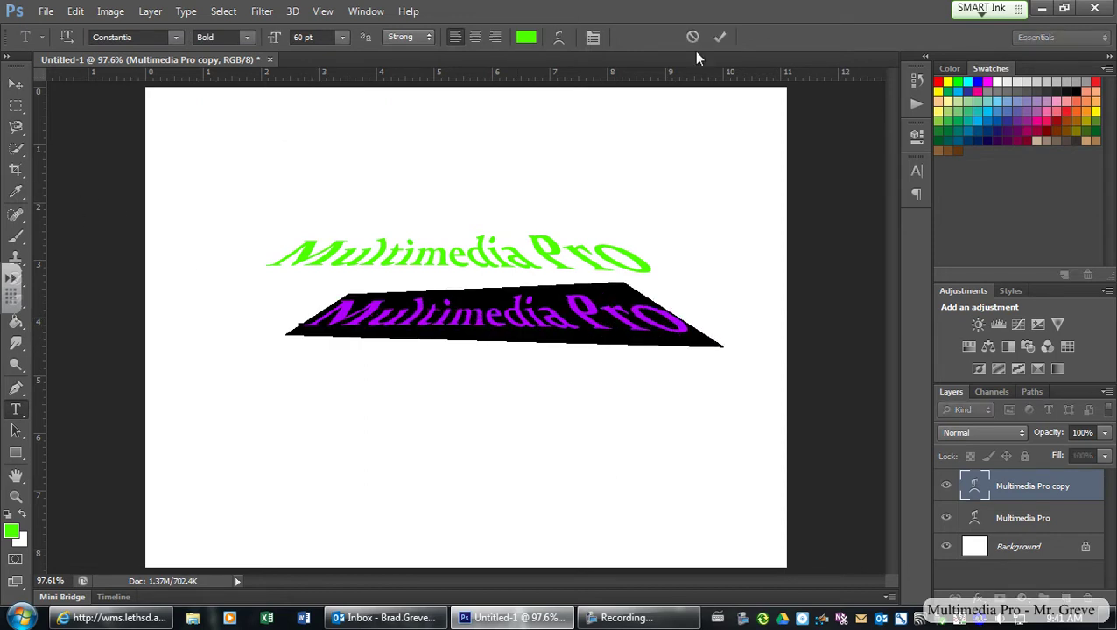
click(525, 37)
drag(417, 284, 326, 333)
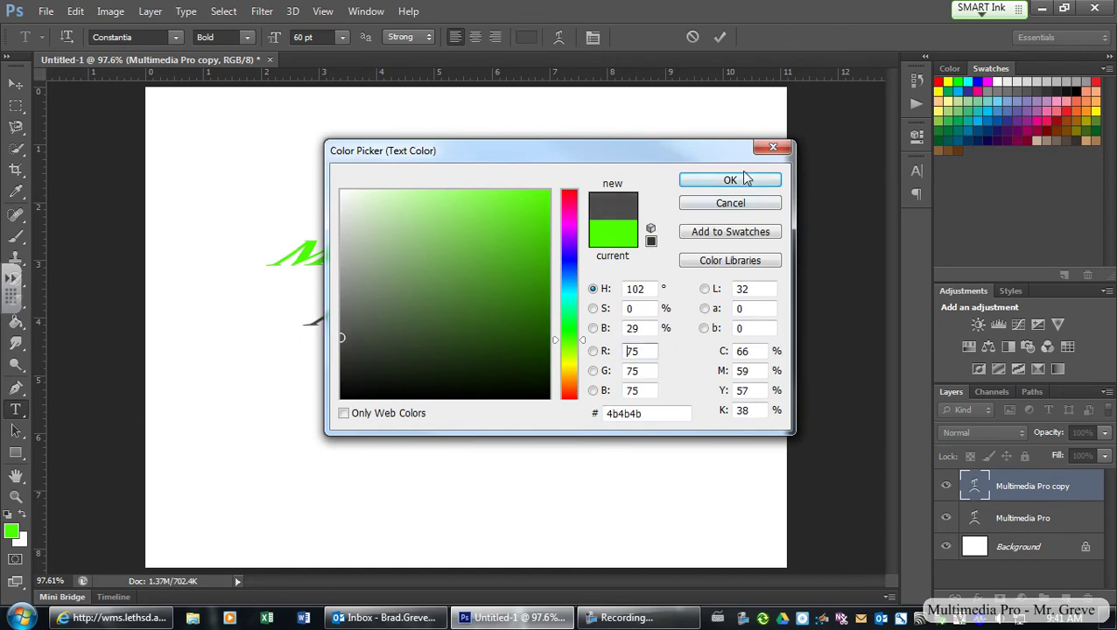
click(738, 181)
click(16, 82)
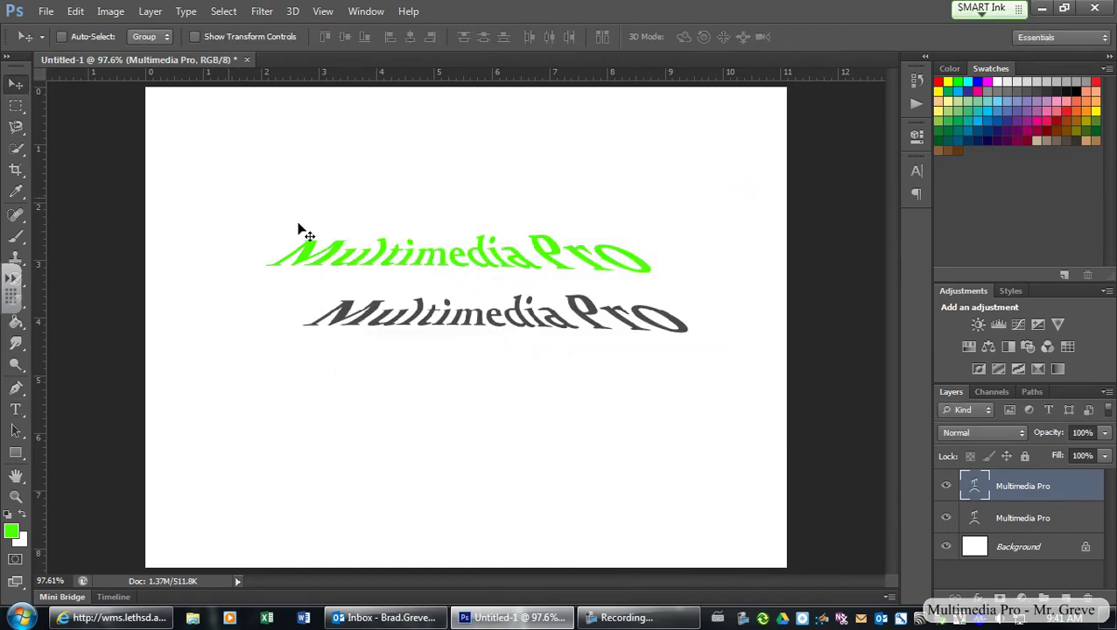
Move the gray "Multimedia Pro" text over the green original, nudged so the two are slightly offset.
drag(413, 326, 383, 274)
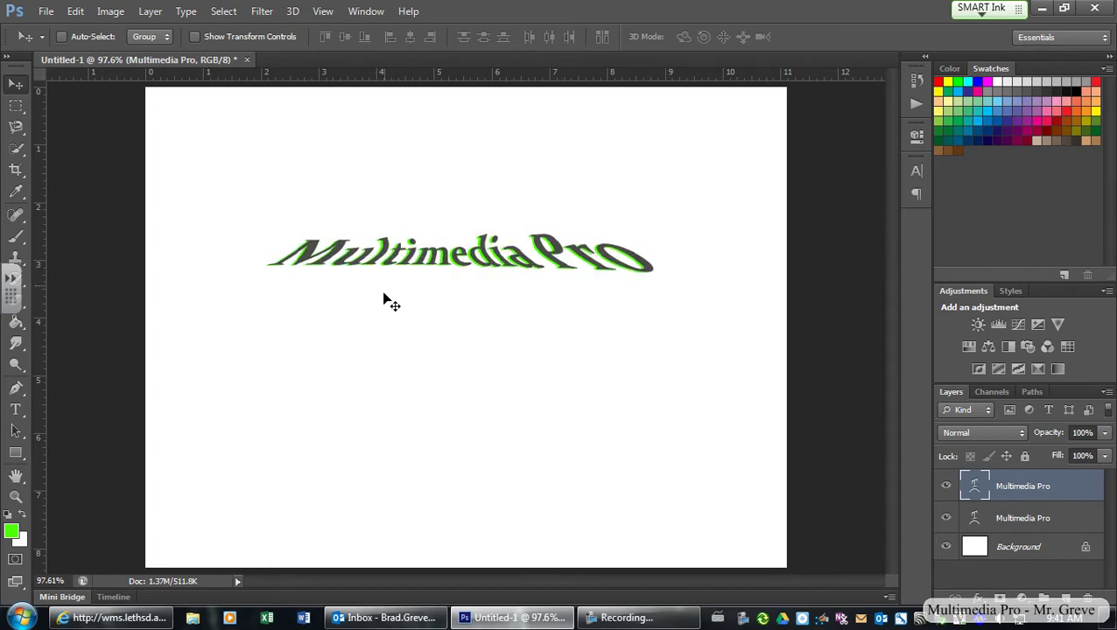
key(Up)
key(Up)
key(Right)
key(Right)
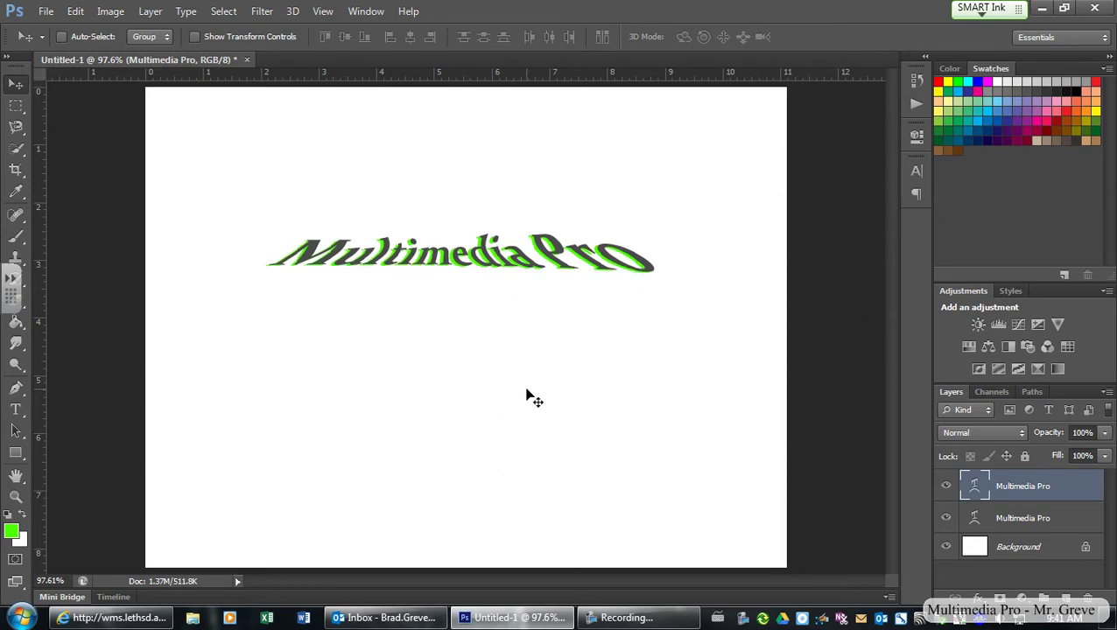
Place the gray "Multimedia Pro" layer beneath the green one and nudge it slightly right to act as a drop shadow.
drag(1030, 487, 1034, 528)
key(Right)
key(Right)
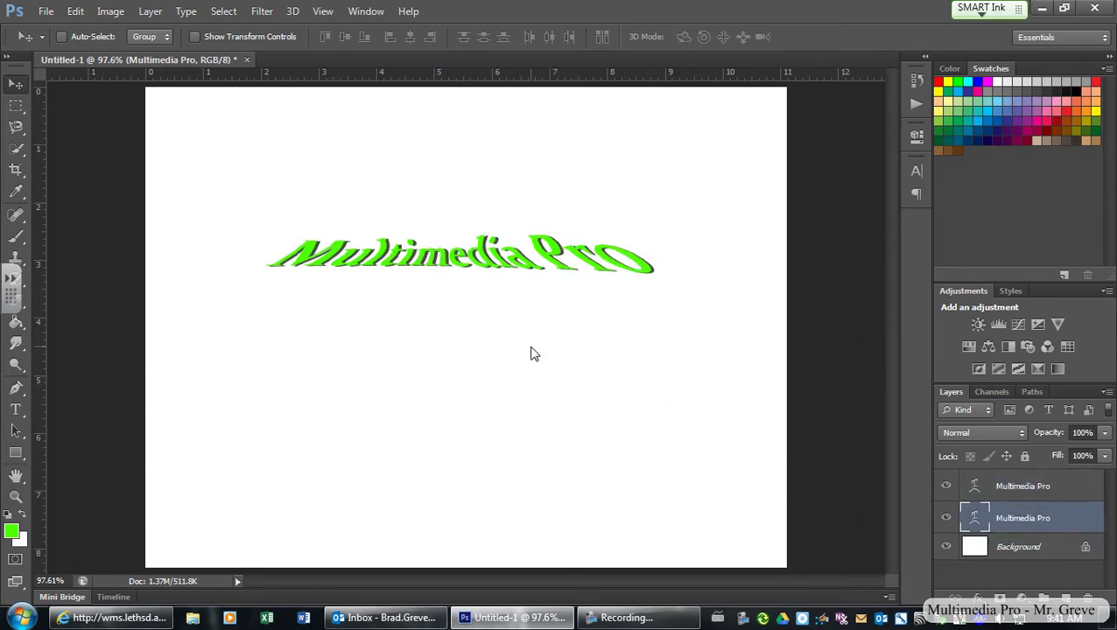
key(Left)
key(Left)
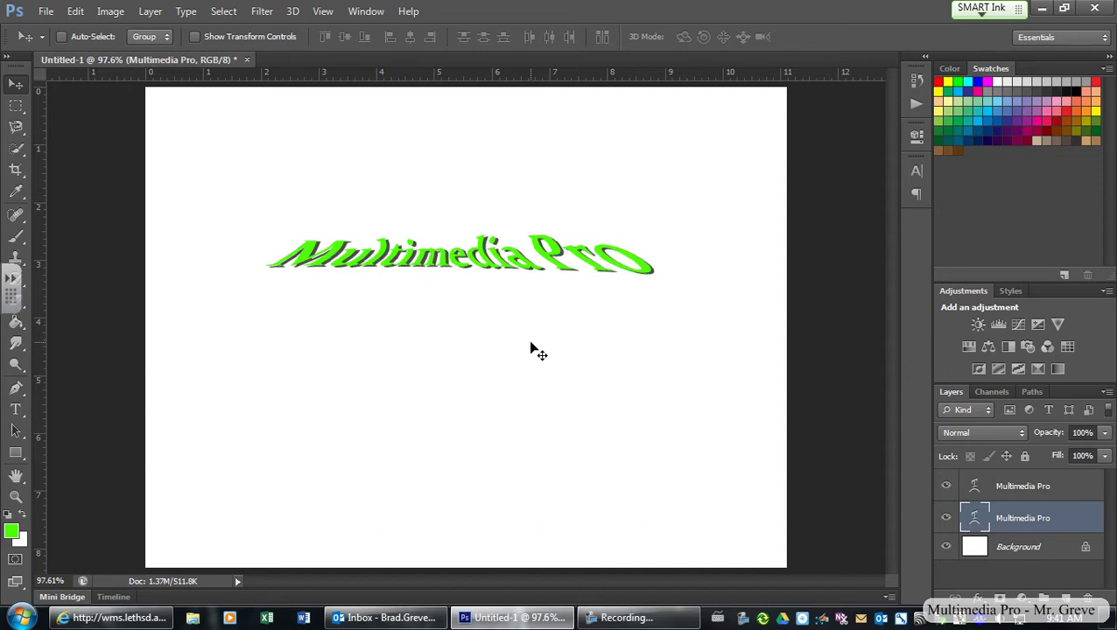
key(Right)
key(Right)
key(Left)
key(Left)
key(Right)
key(Right)
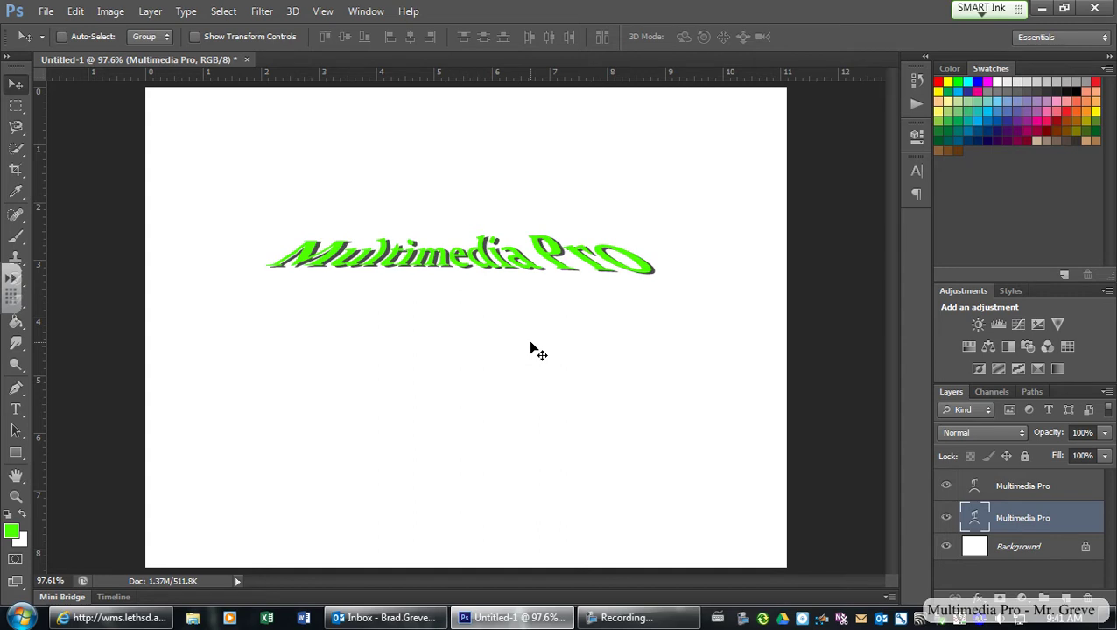
key(Left)
key(Right)
key(Left)
key(Right)
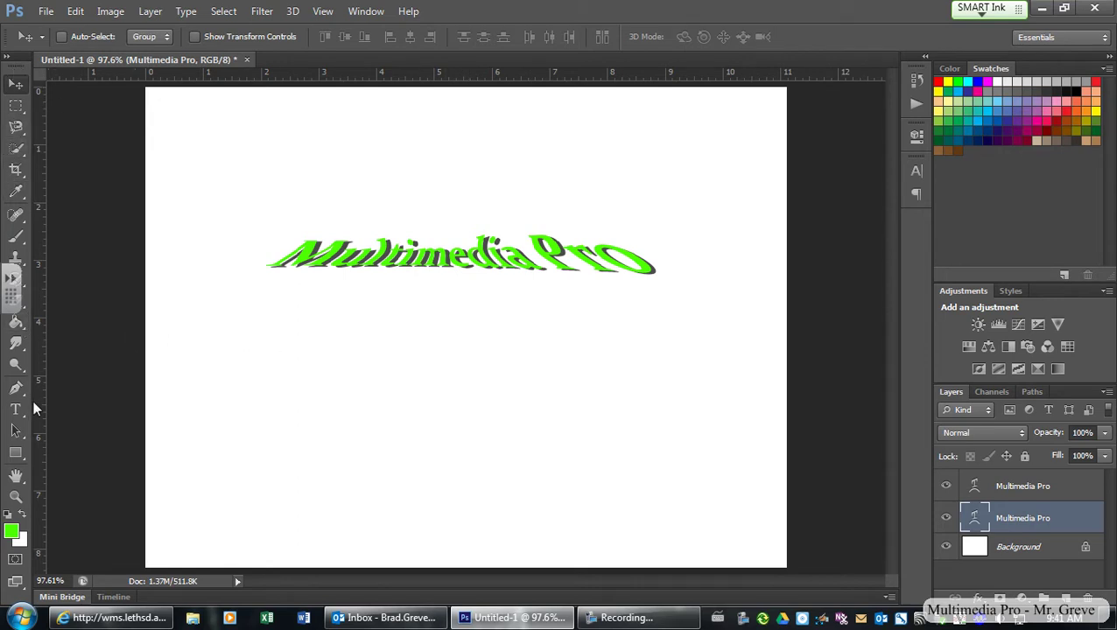
Set up the Rectangle tool in Shape mode with no fill and a bright green stroke.
click(17, 454)
right_click(22, 457)
click(67, 452)
right_click(24, 456)
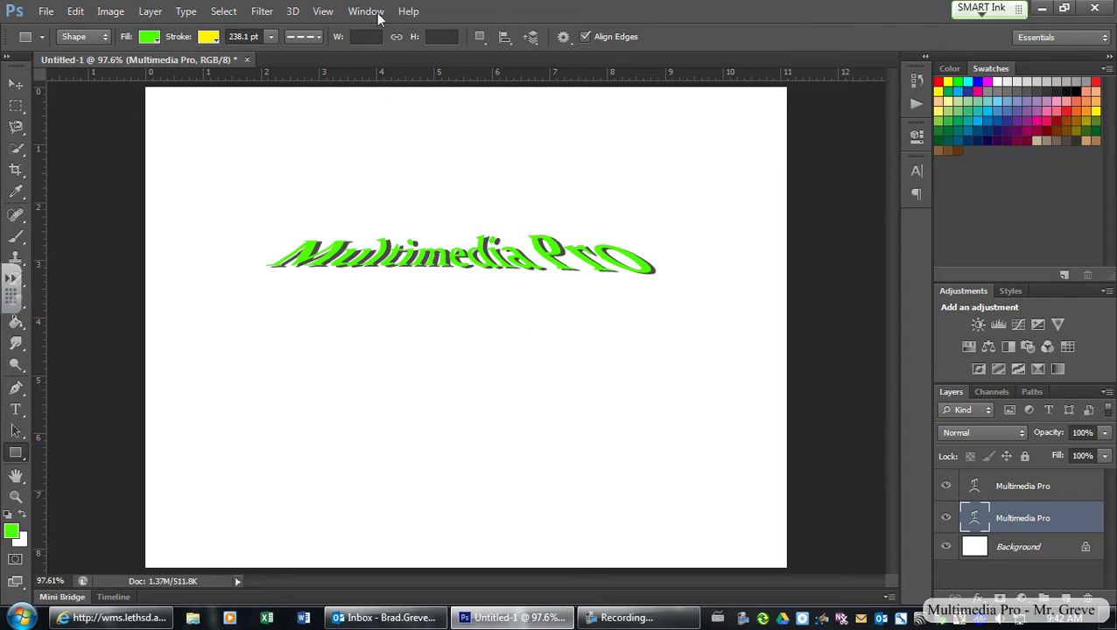
click(149, 37)
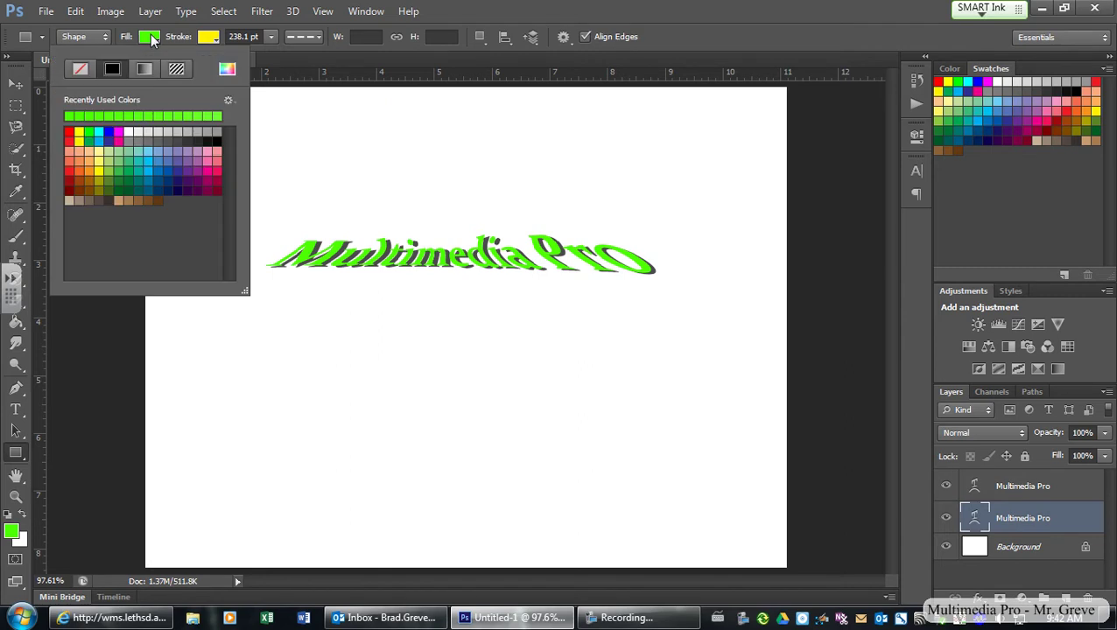
click(80, 69)
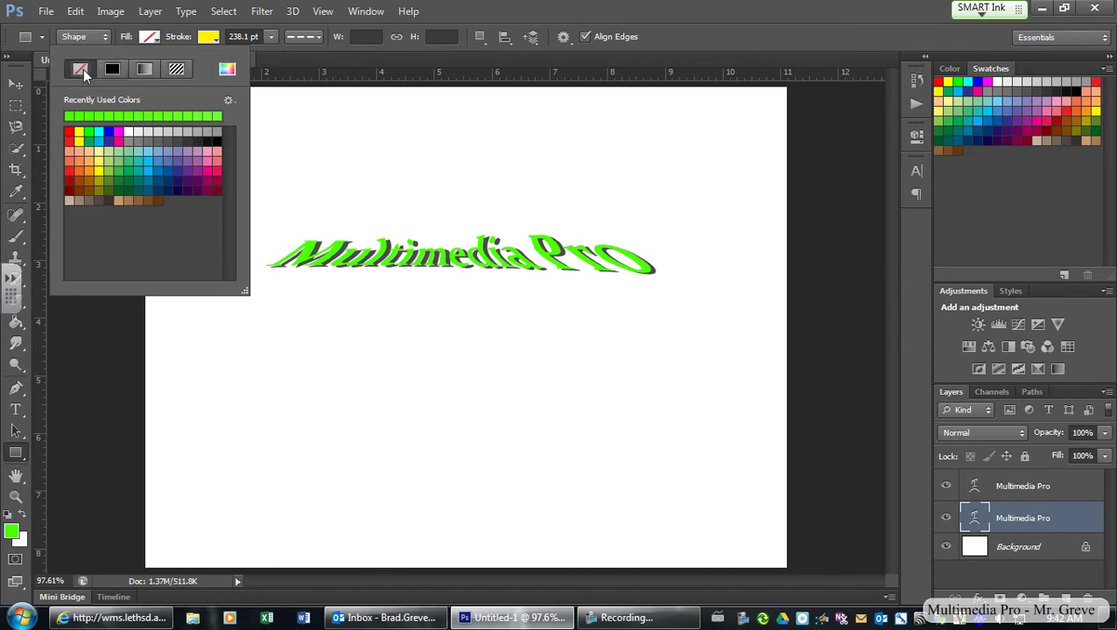
click(208, 40)
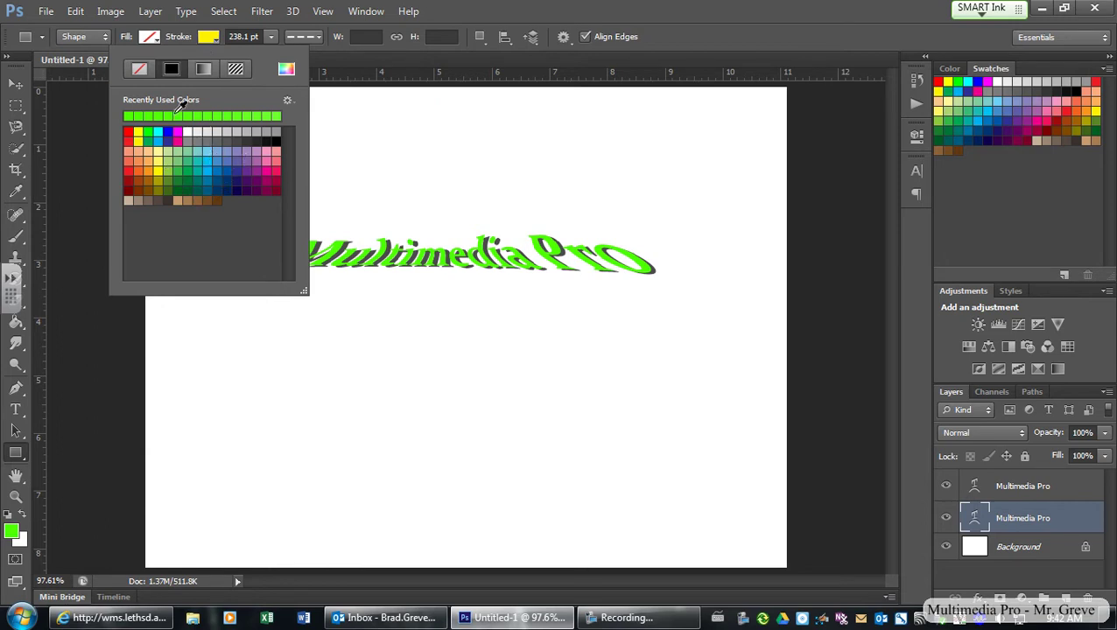
click(178, 113)
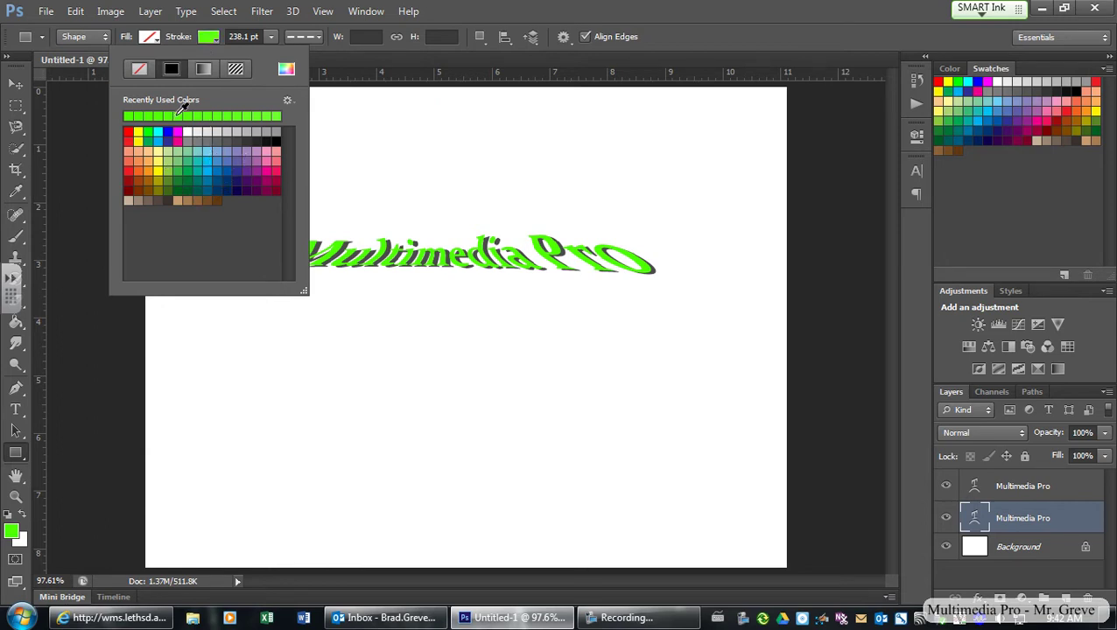
Set the rectangle's stroke width to 25.75 pt and its line style to solid.
click(271, 37)
drag(252, 58, 246, 55)
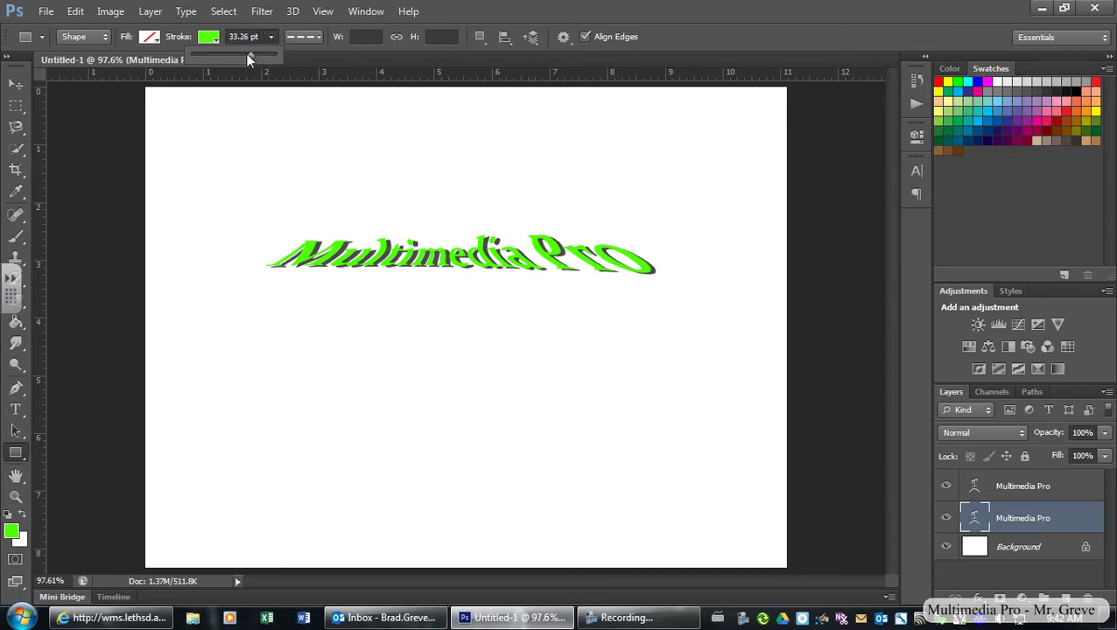
click(300, 36)
click(268, 82)
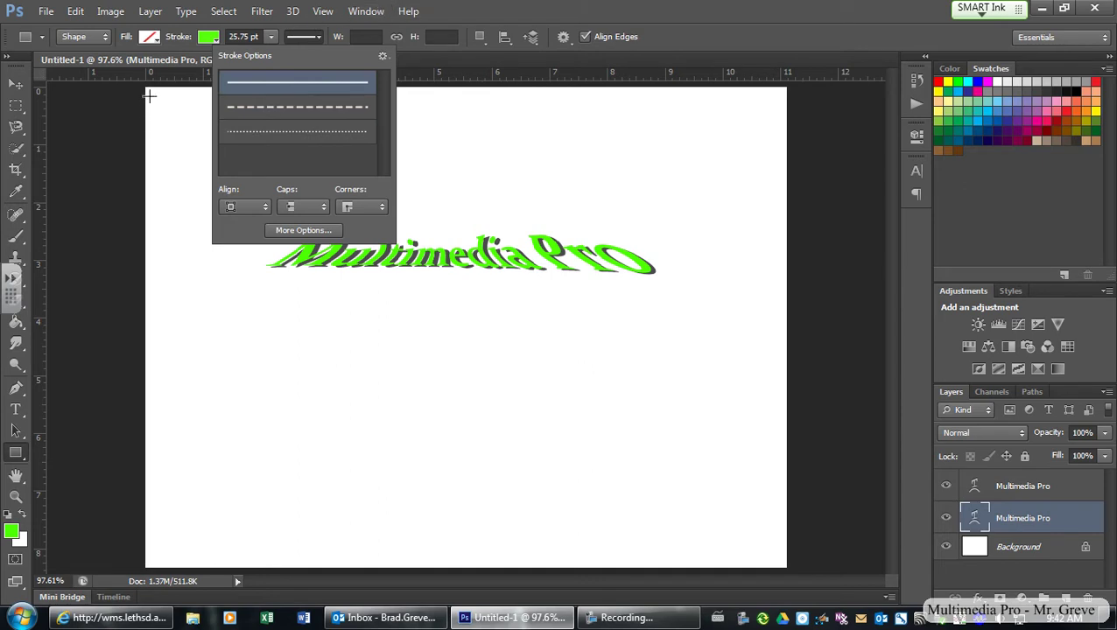
Try a rectangular border about 784 x 580 px around the canvas edge, and undo it.
click(149, 95)
mouse_move(149, 92)
mouse_down()
mouse_move(549, 391)
mouse_move(781, 541)
mouse_move(778, 557)
mouse_up()
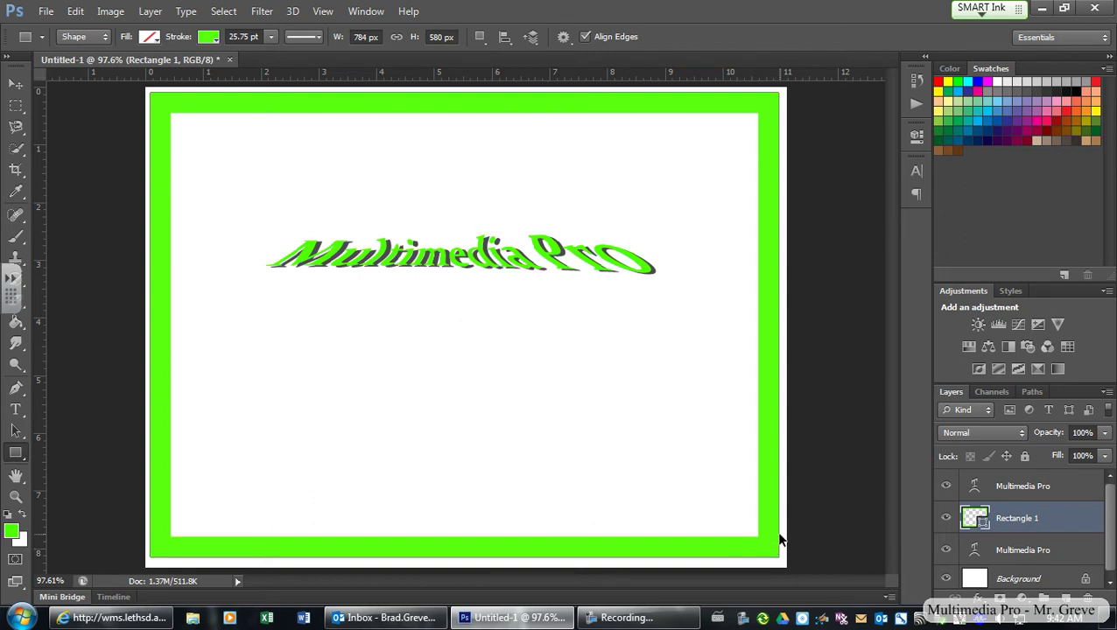
key(ctrl+z)
Reduce the stroke width to 9.58 pt and draw a rectangular border about 777 x 582 px just inside the canvas edges.
click(272, 36)
drag(272, 55, 256, 55)
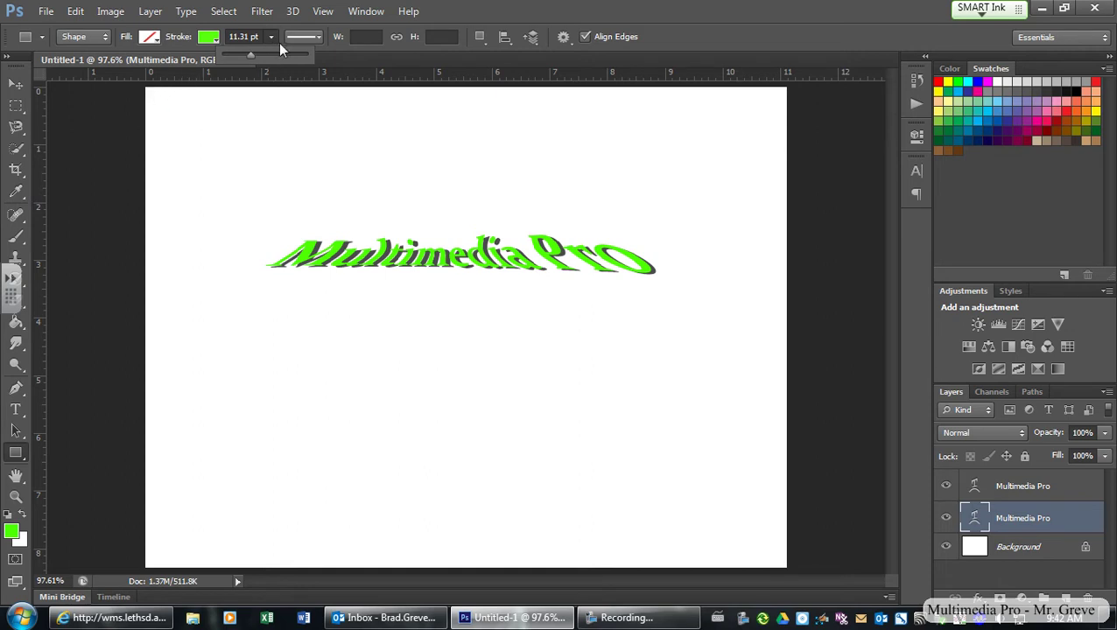
drag(247, 54, 245, 54)
click(154, 99)
drag(155, 96, 778, 562)
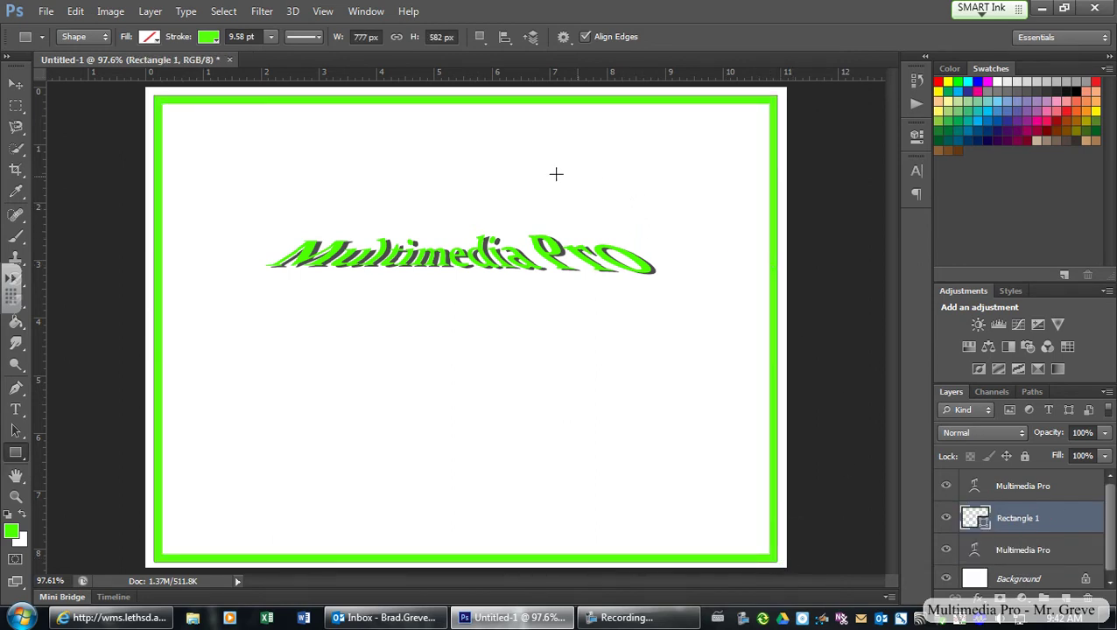
click(15, 83)
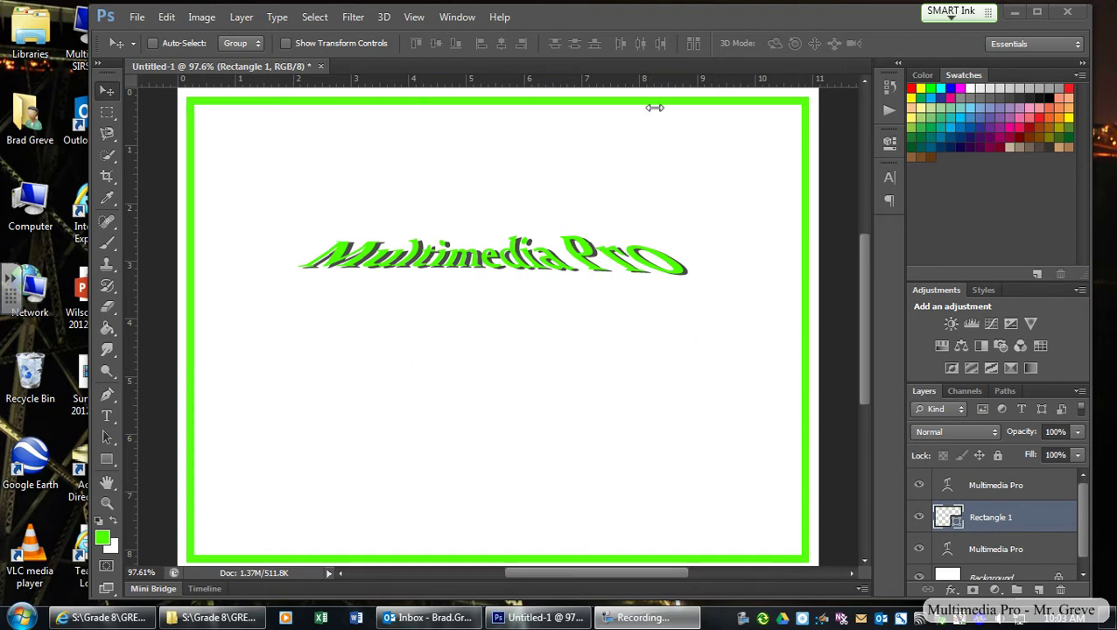
Start the Liquify filter on the border, rasterizing its shape layer, and set the brush size to 200.
click(354, 18)
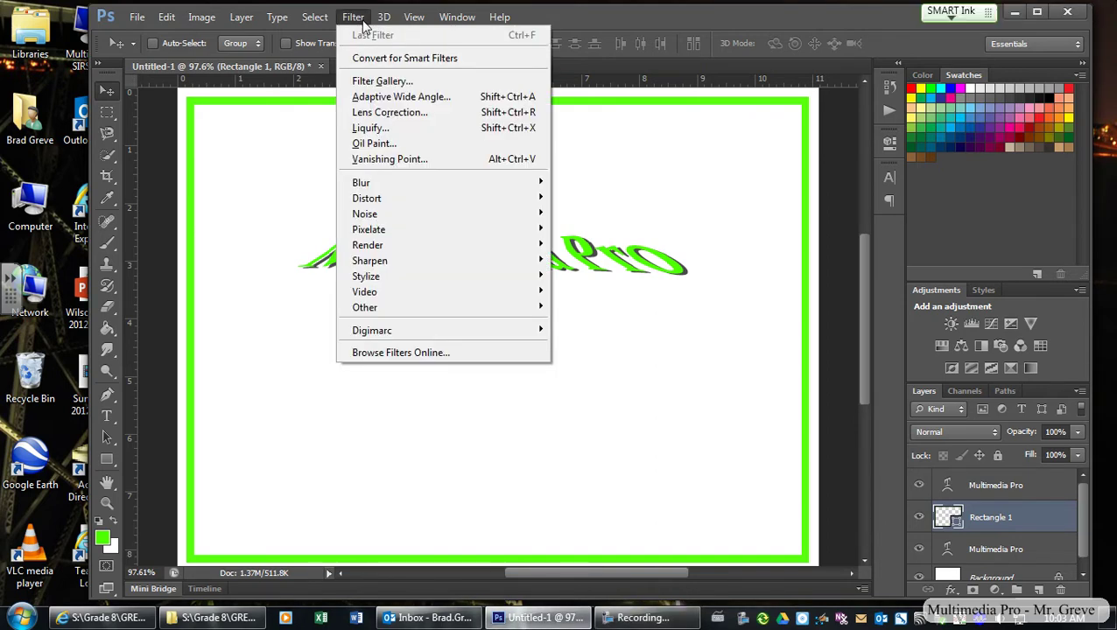
click(407, 133)
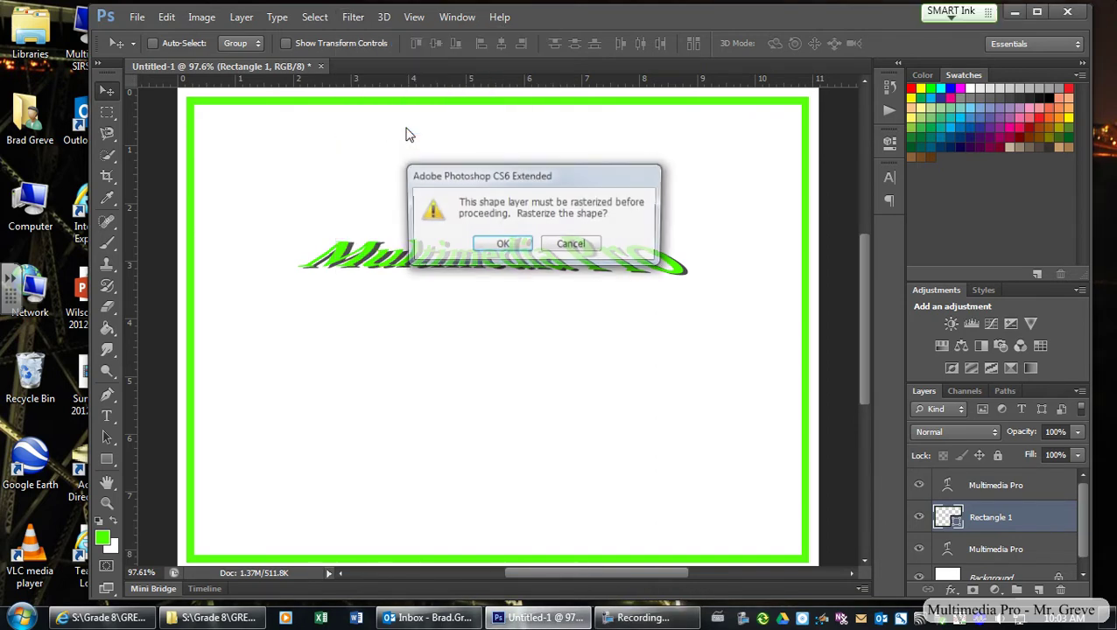
click(501, 245)
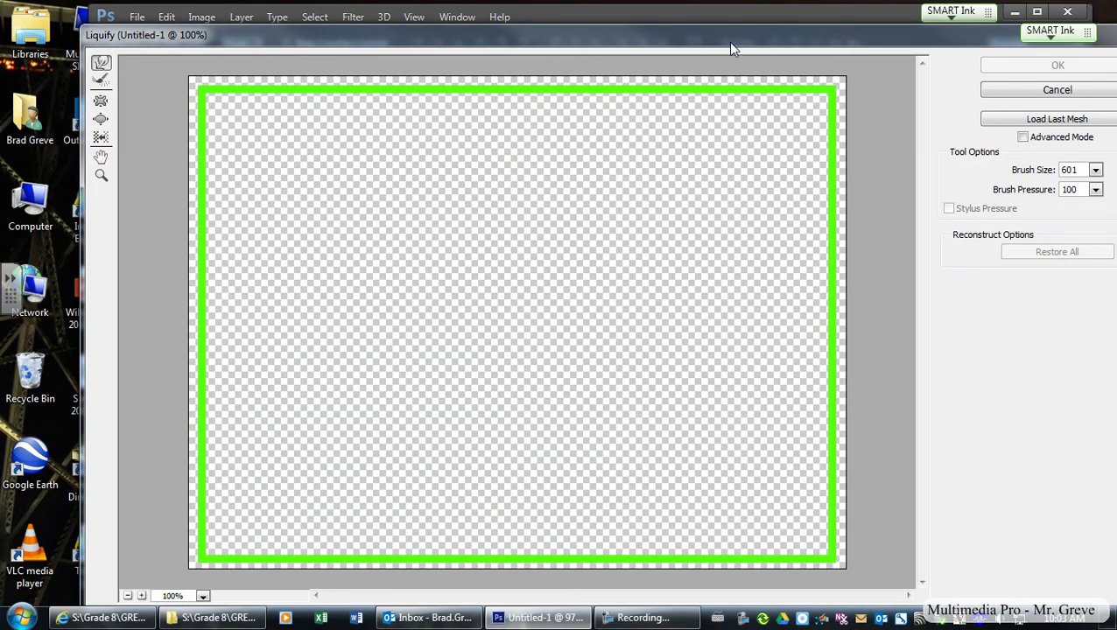
drag(730, 45, 685, 42)
click(1049, 166)
drag(1031, 187, 970, 187)
click(1030, 168)
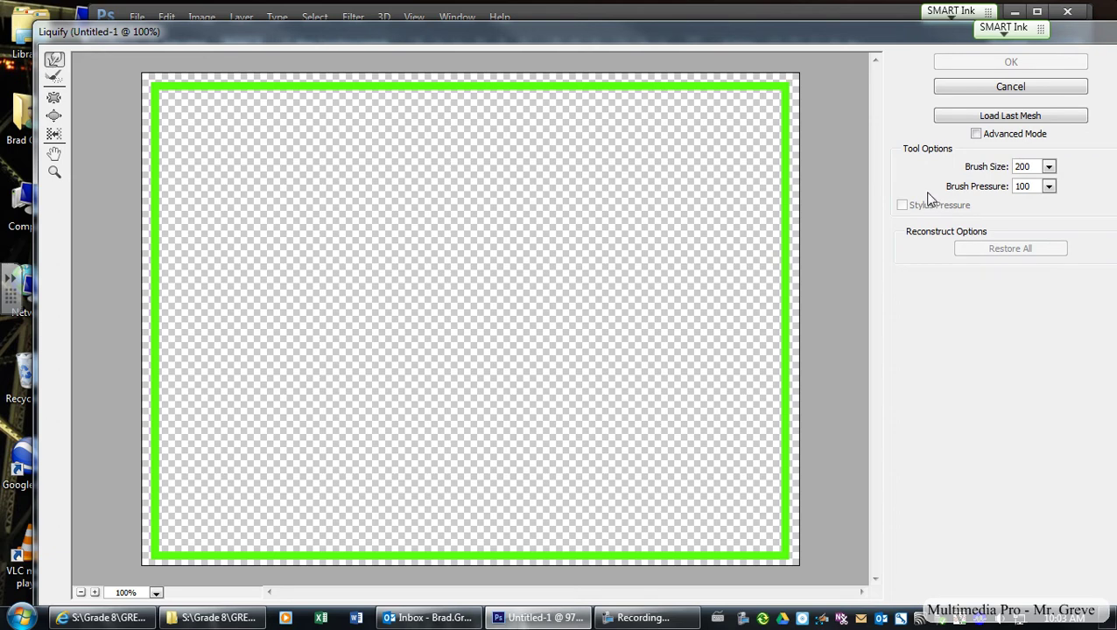
Push the green border into irregular waves along all four sides with the Forward Warp brush and apply the Liquify filter.
drag(509, 102, 511, 125)
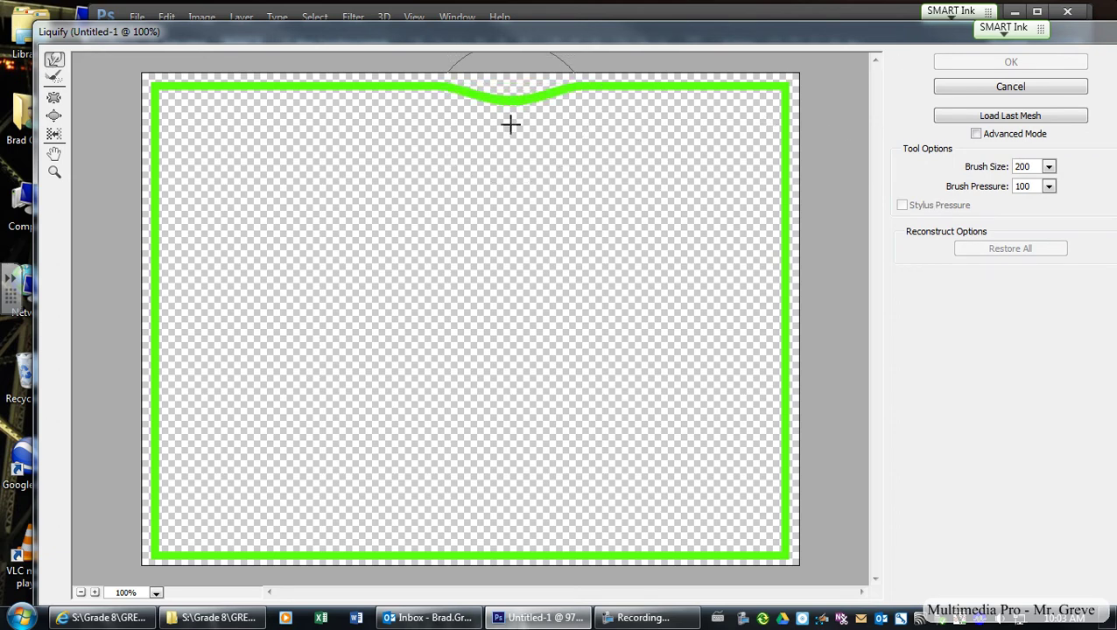
drag(297, 92, 307, 131)
drag(175, 229, 214, 231)
drag(796, 165, 736, 168)
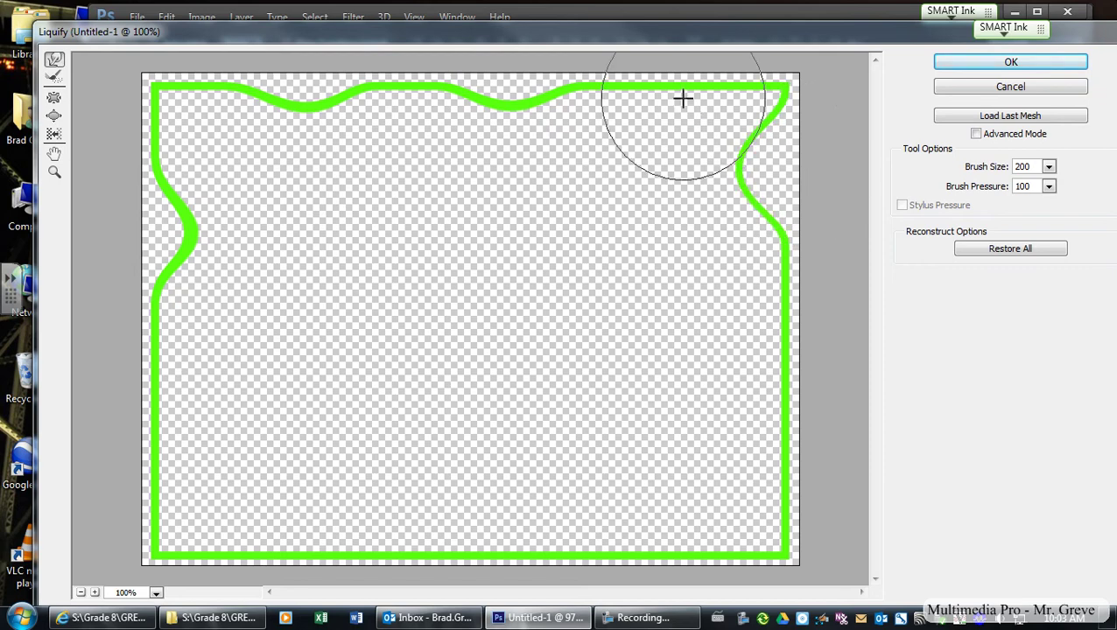
drag(683, 99, 686, 123)
drag(753, 297, 728, 305)
drag(792, 416, 747, 429)
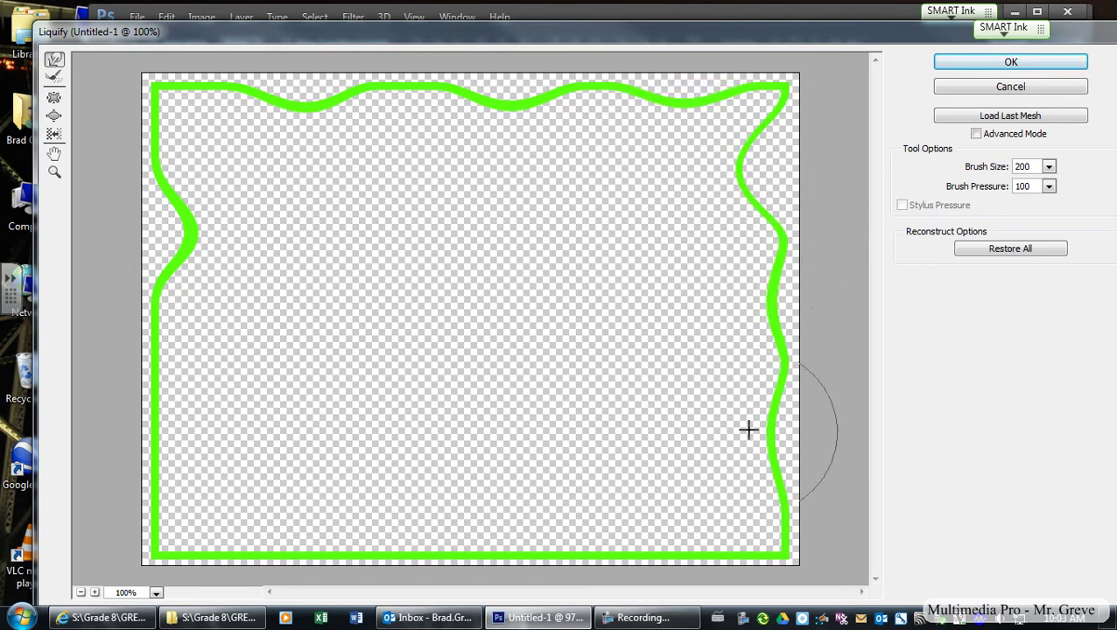
drag(670, 511, 633, 492)
mouse_move(117, 539)
mouse_down()
mouse_move(149, 550)
mouse_move(204, 518)
mouse_move(317, 549)
mouse_move(357, 540)
mouse_up()
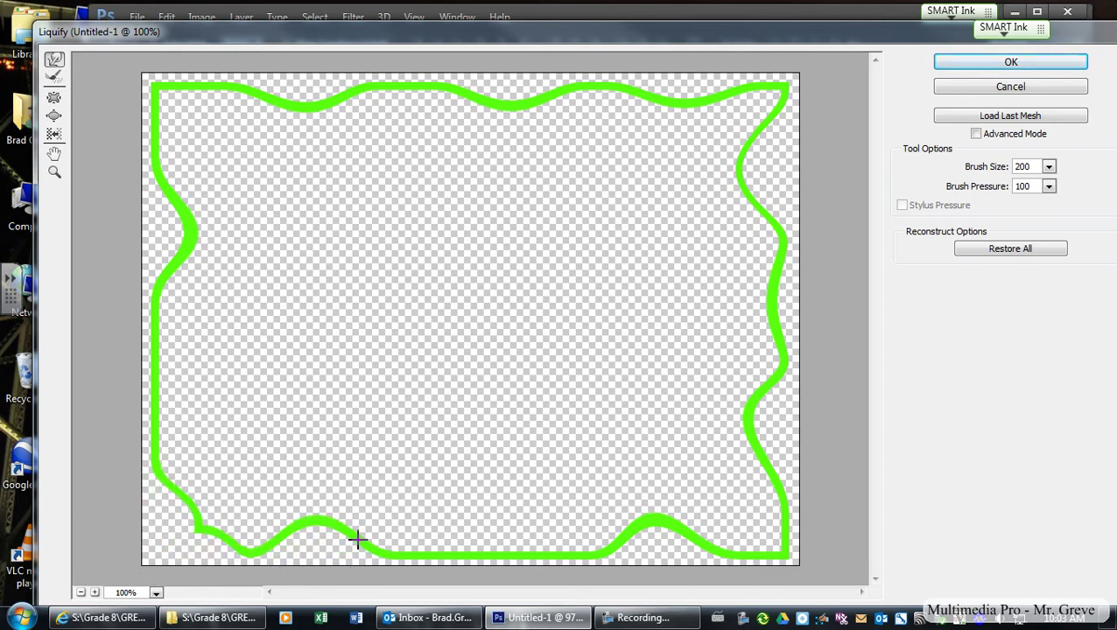
drag(456, 553, 455, 523)
drag(164, 399, 104, 388)
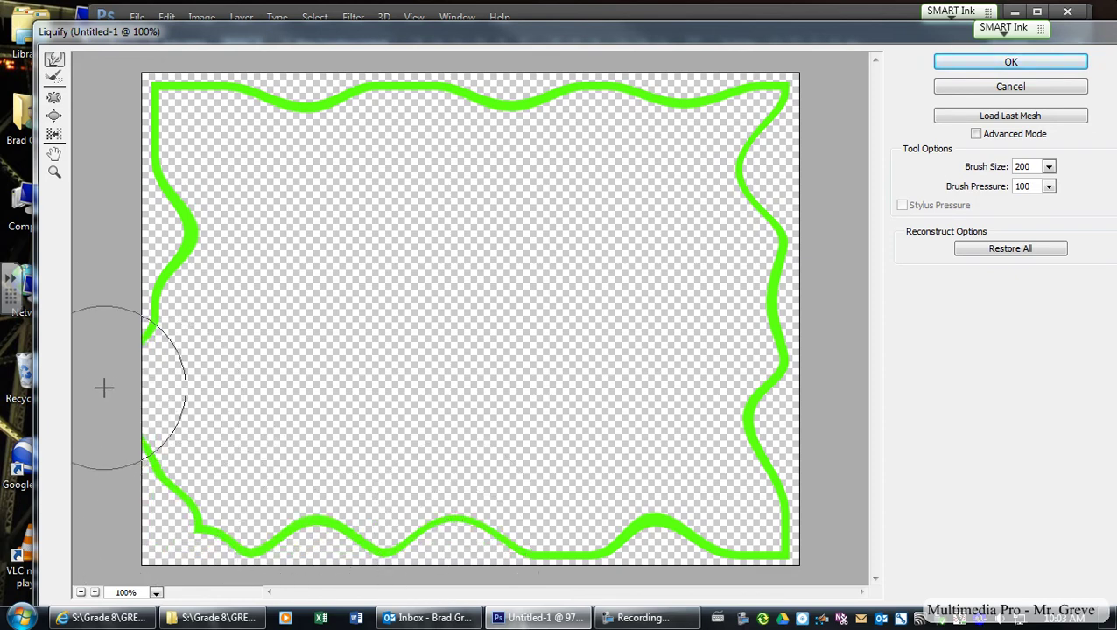
click(959, 59)
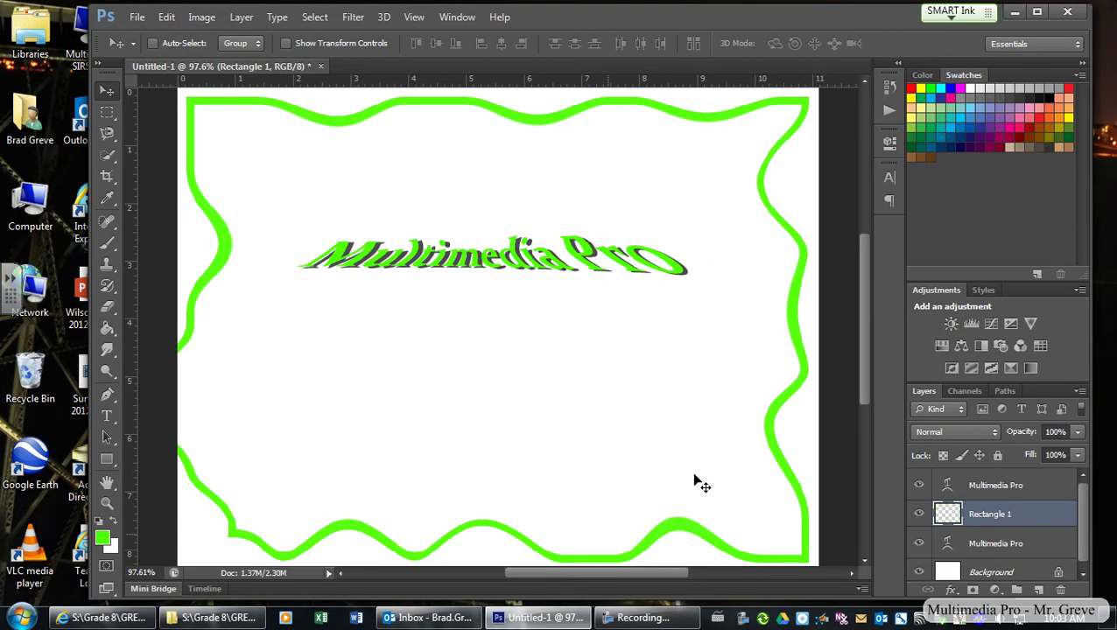
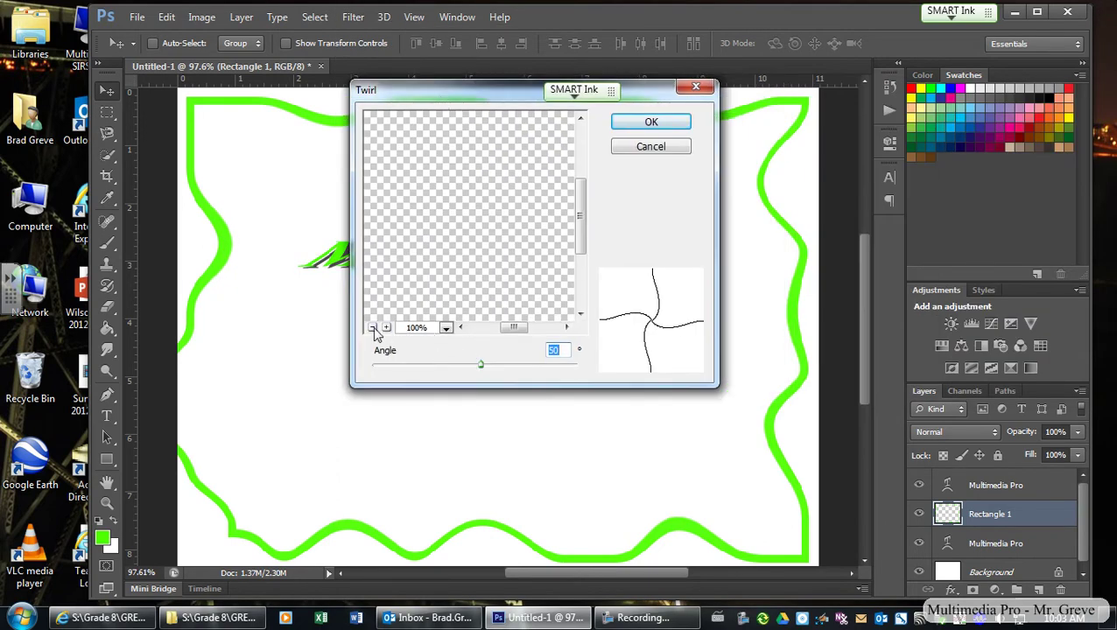
Twirl the wavy green border with an angle of 853° and apply the filter.
click(373, 328)
click(373, 327)
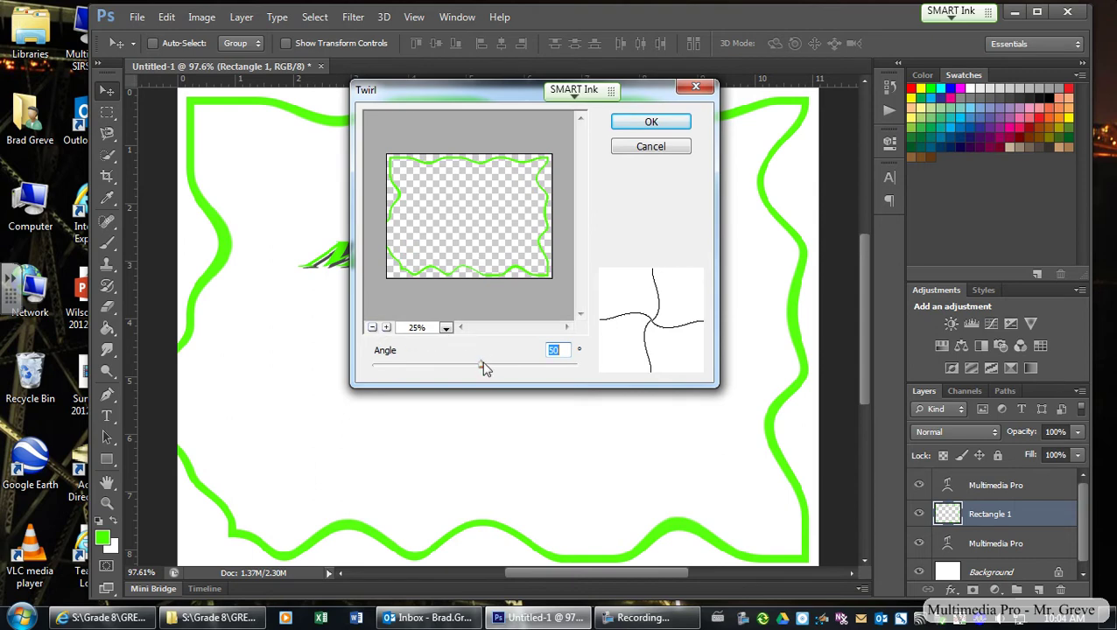
drag(482, 364, 564, 370)
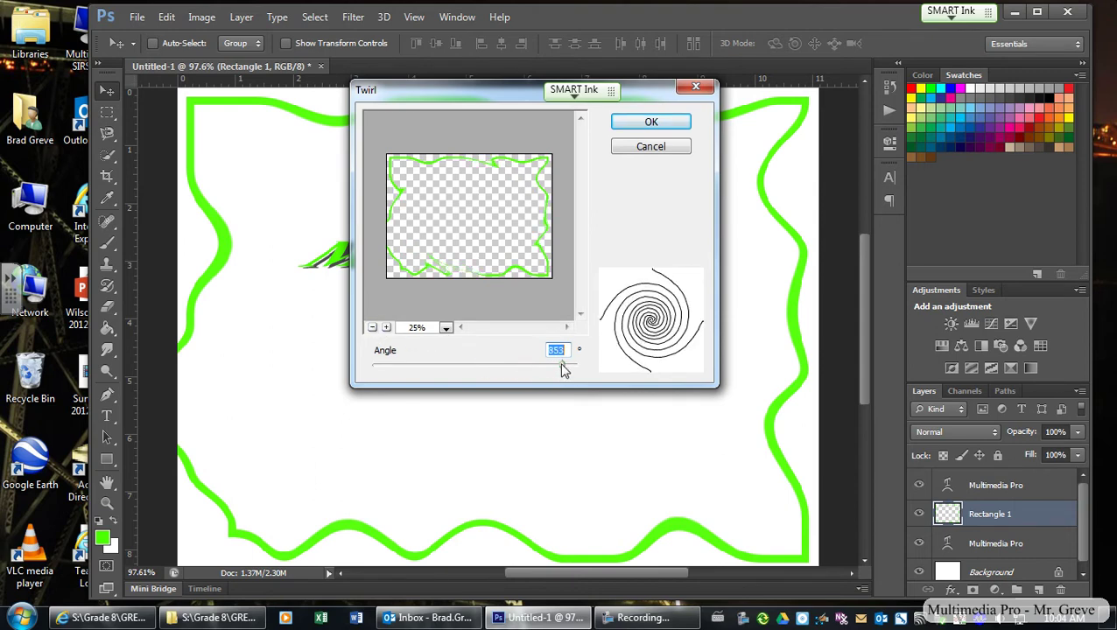
click(645, 122)
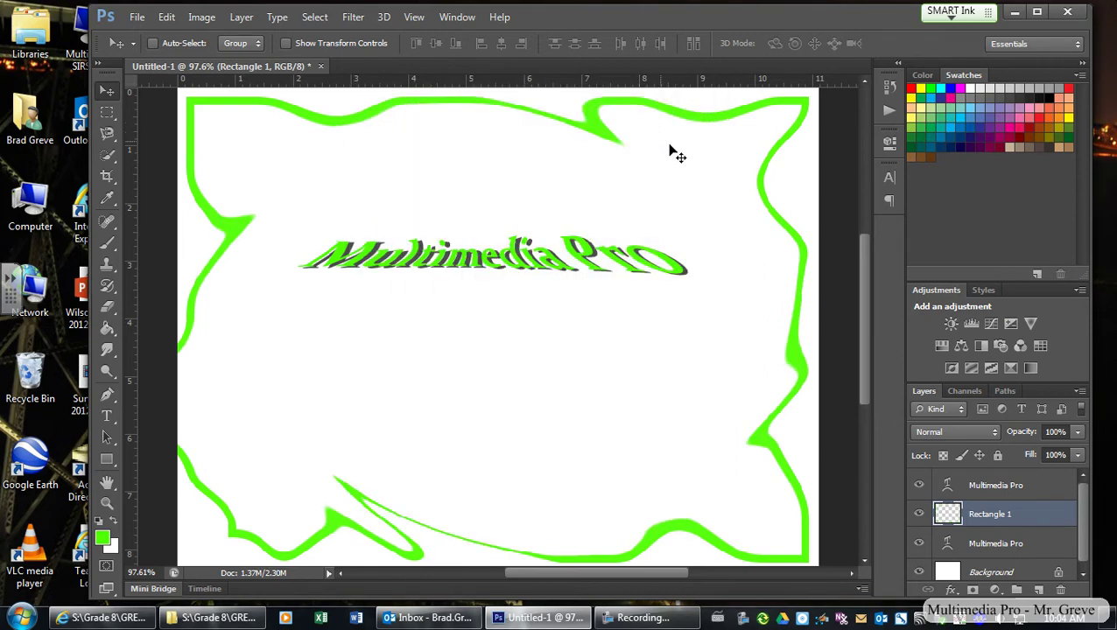
click(350, 18)
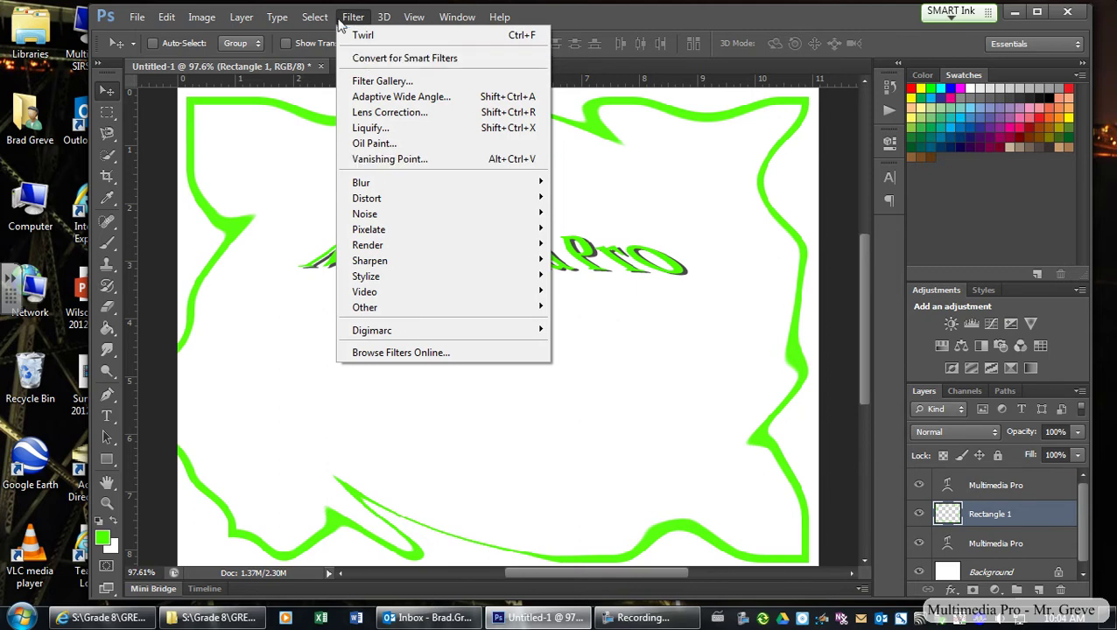
mouse_move(414, 17)
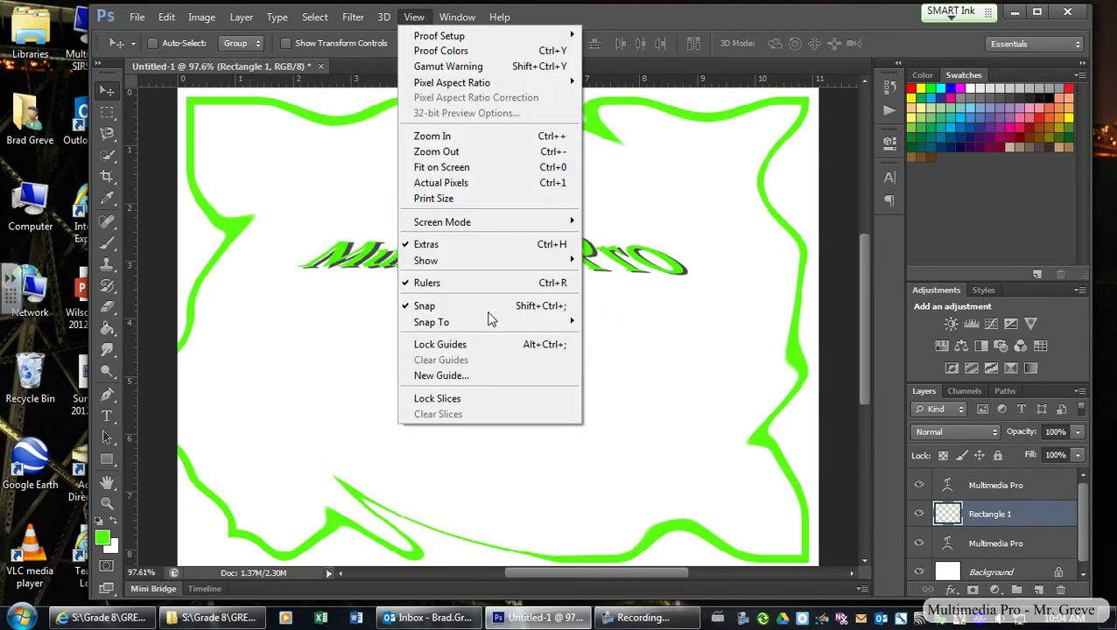
right_click(1035, 512)
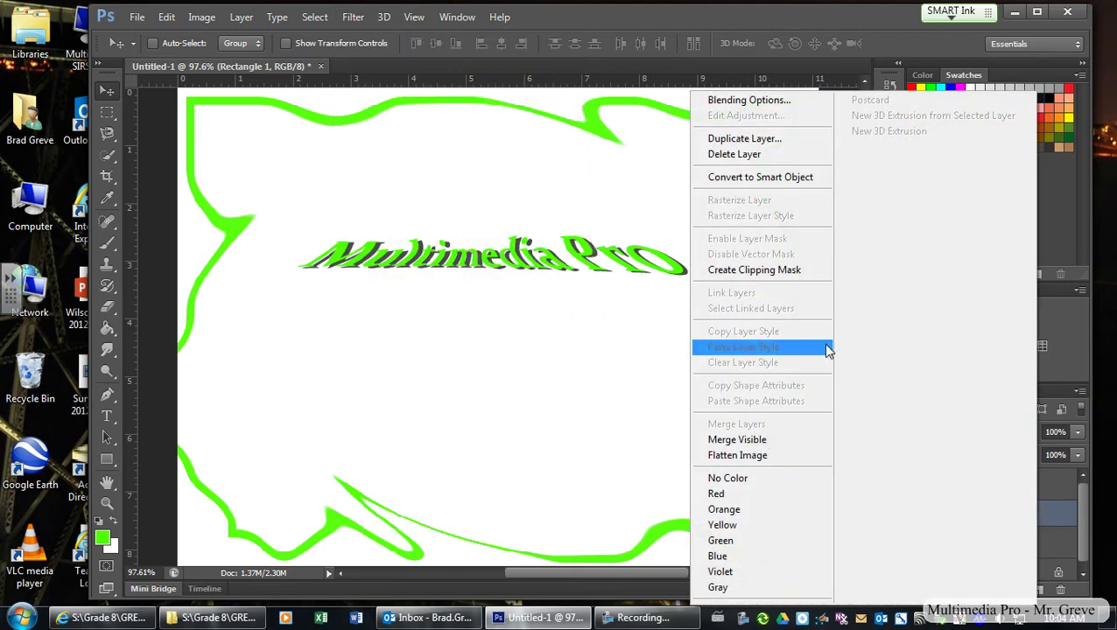
click(543, 196)
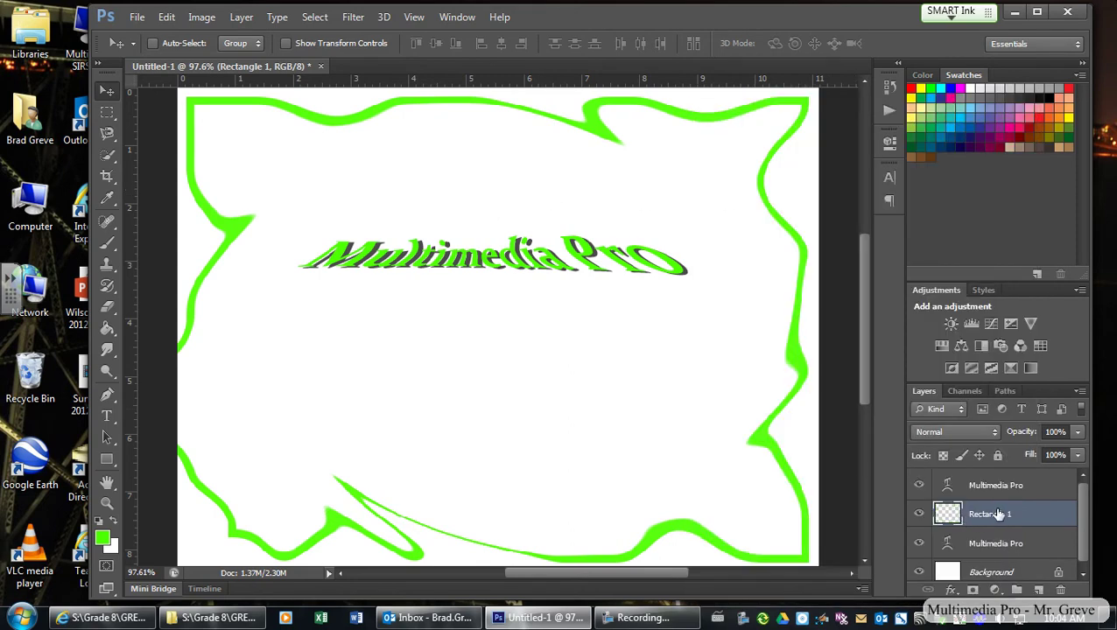
Apply the Spherize distortion to the green border with an amount of -100% in Normal mode.
click(353, 17)
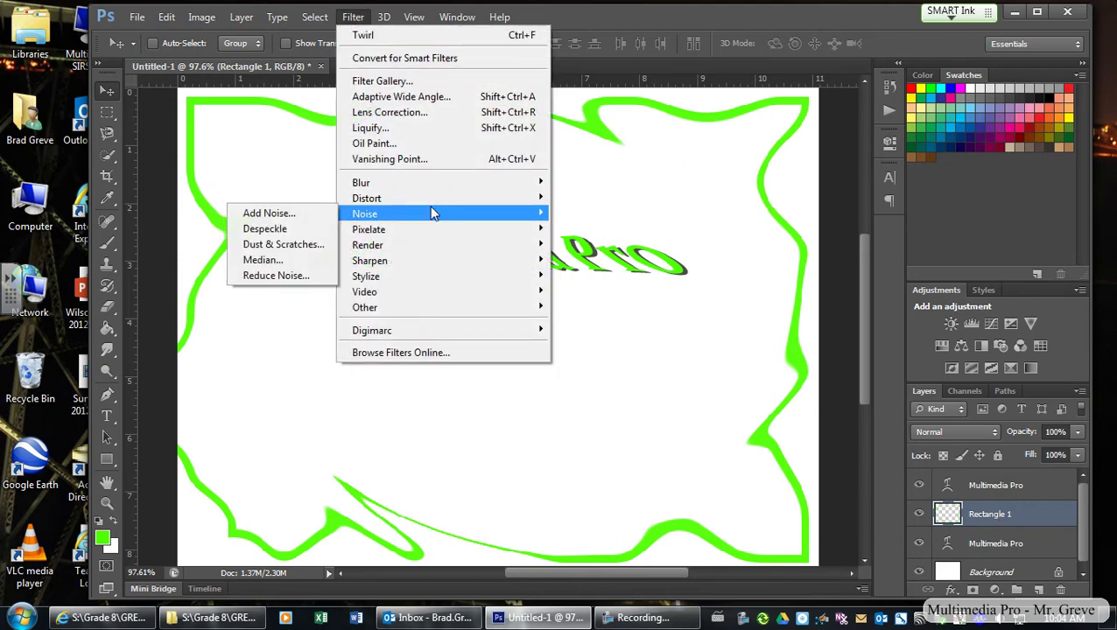
mouse_move(433, 202)
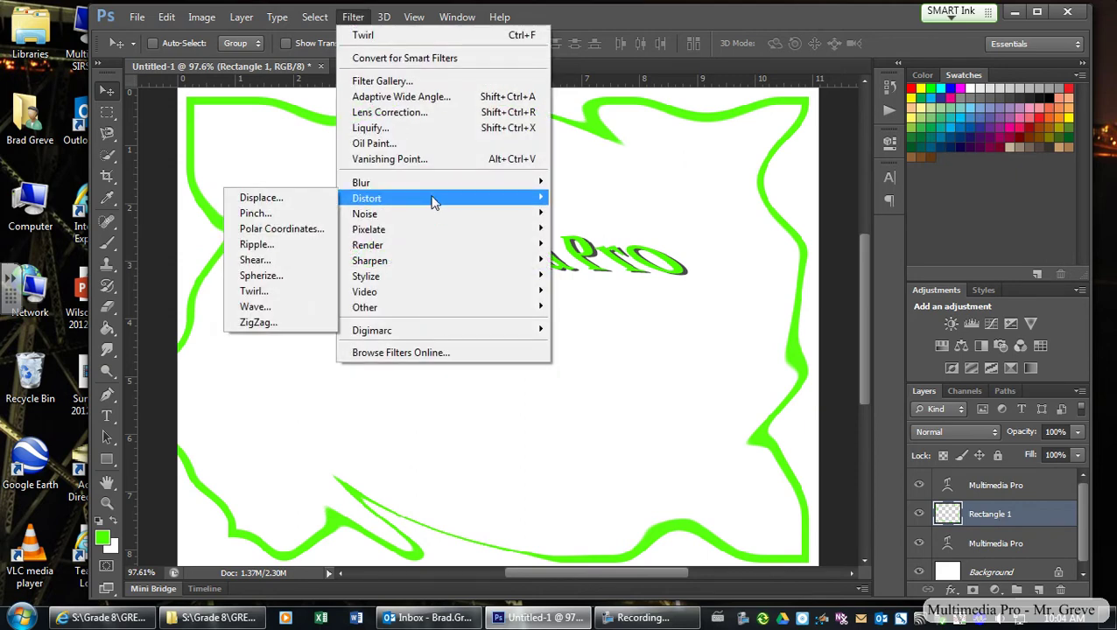
click(261, 275)
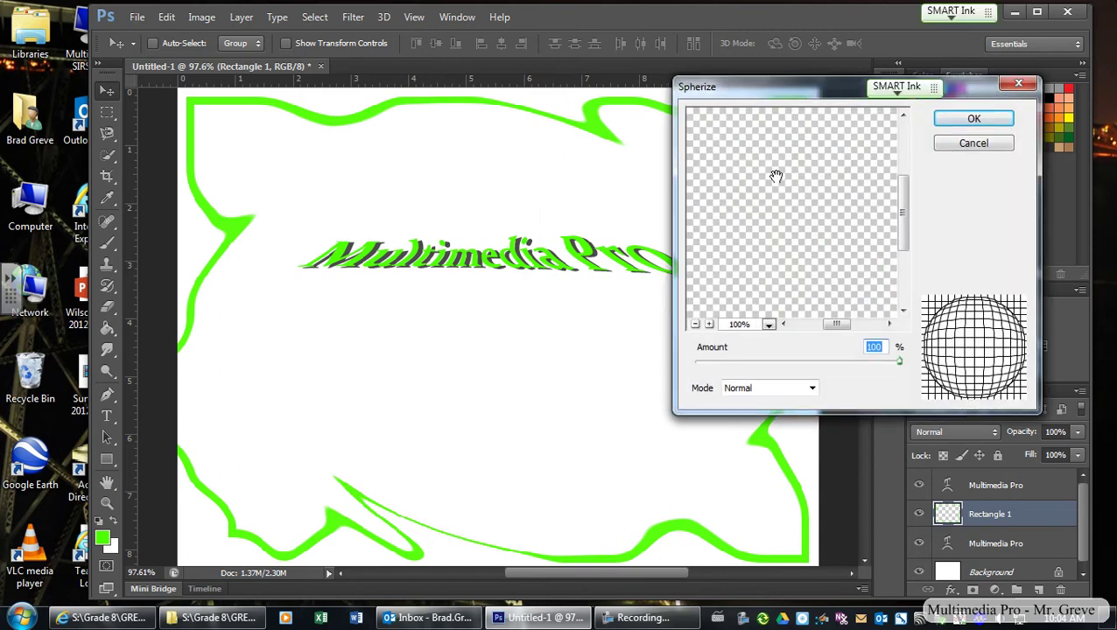
click(696, 325)
click(696, 325)
click(697, 325)
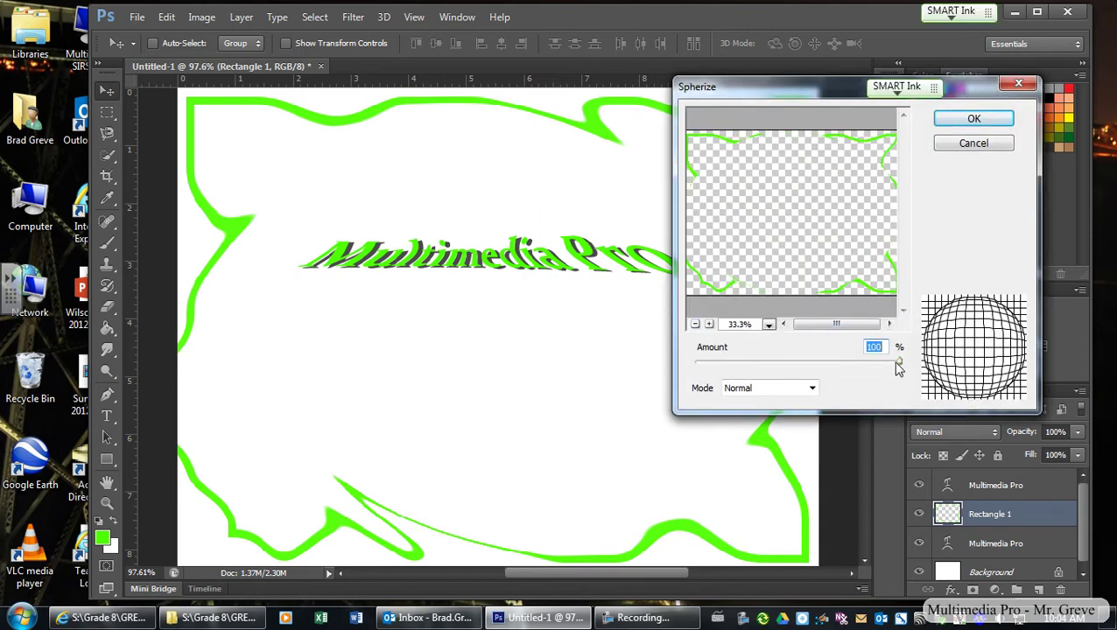
drag(899, 361, 674, 361)
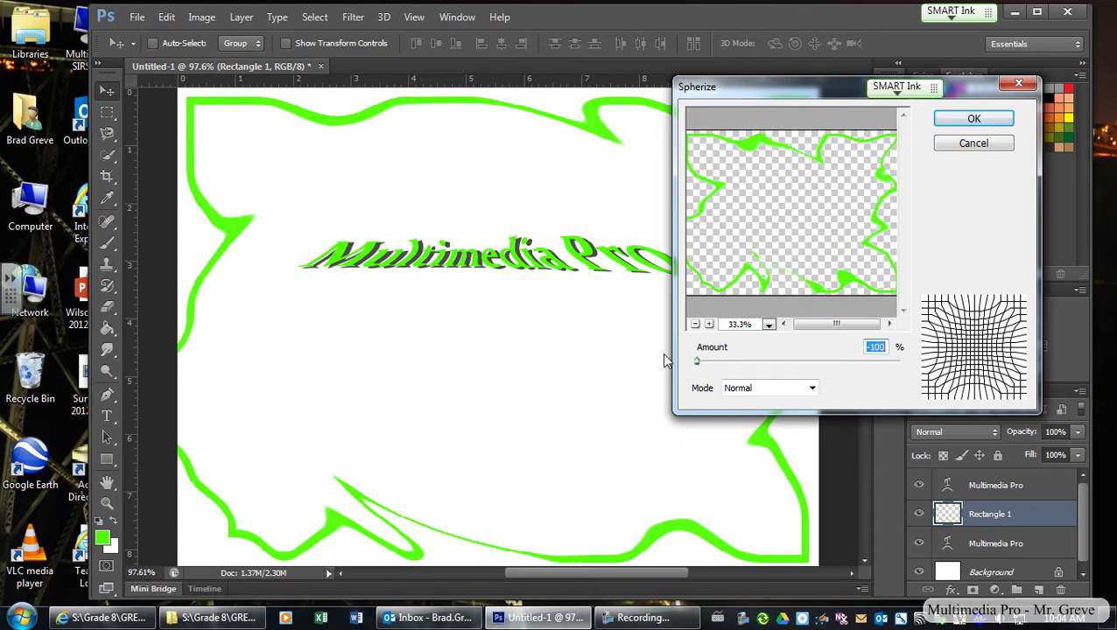
click(952, 119)
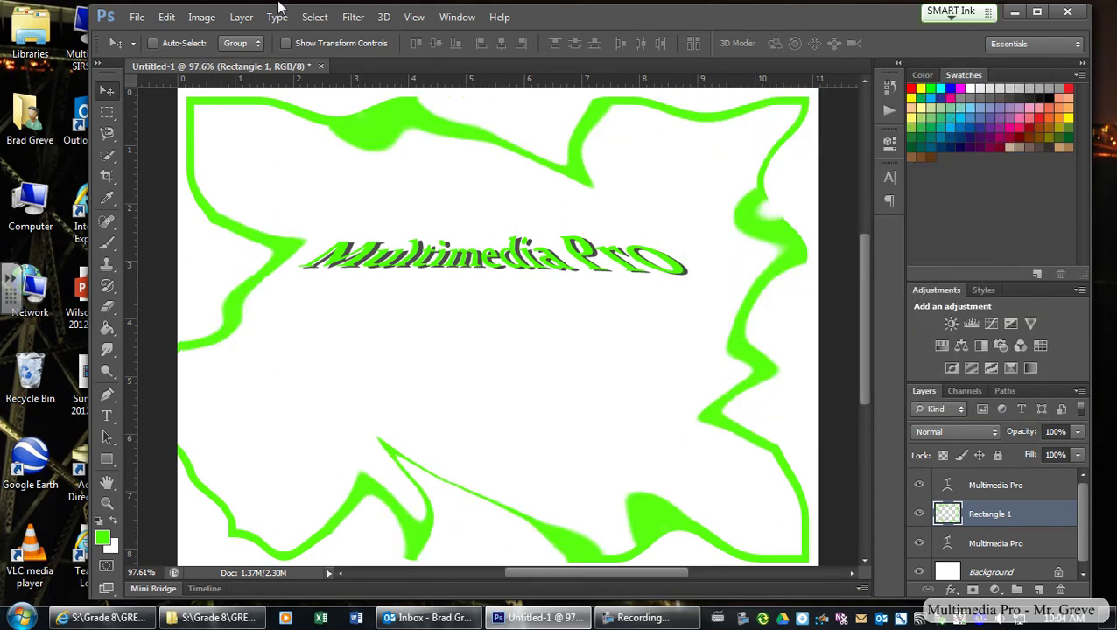
Apply the Despeckle noise filter to the distorted green border layer.
click(353, 16)
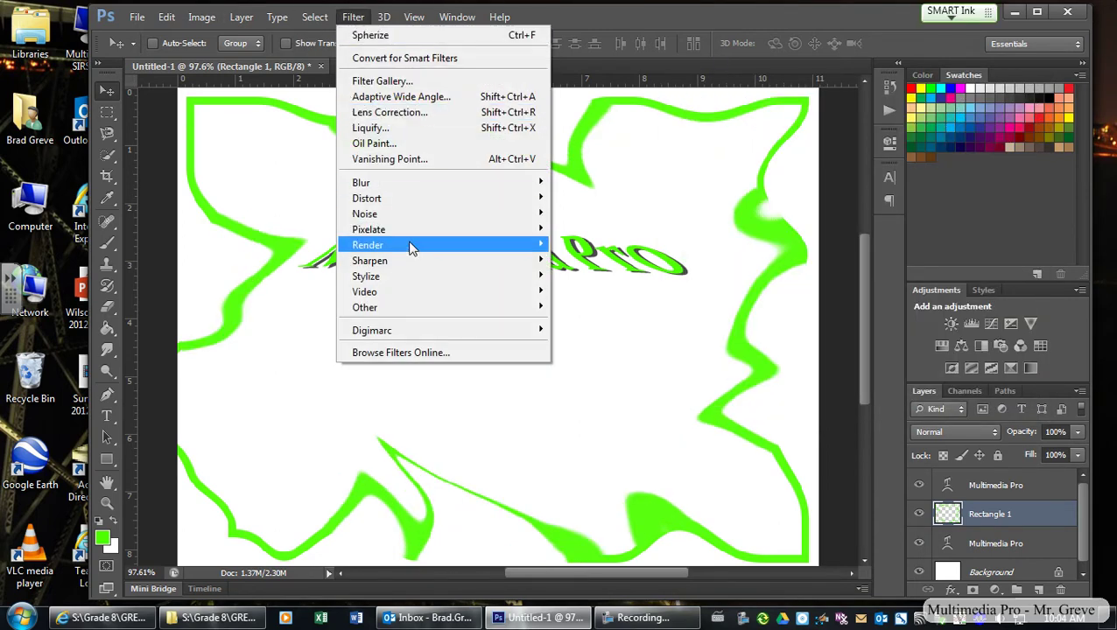
mouse_move(412, 247)
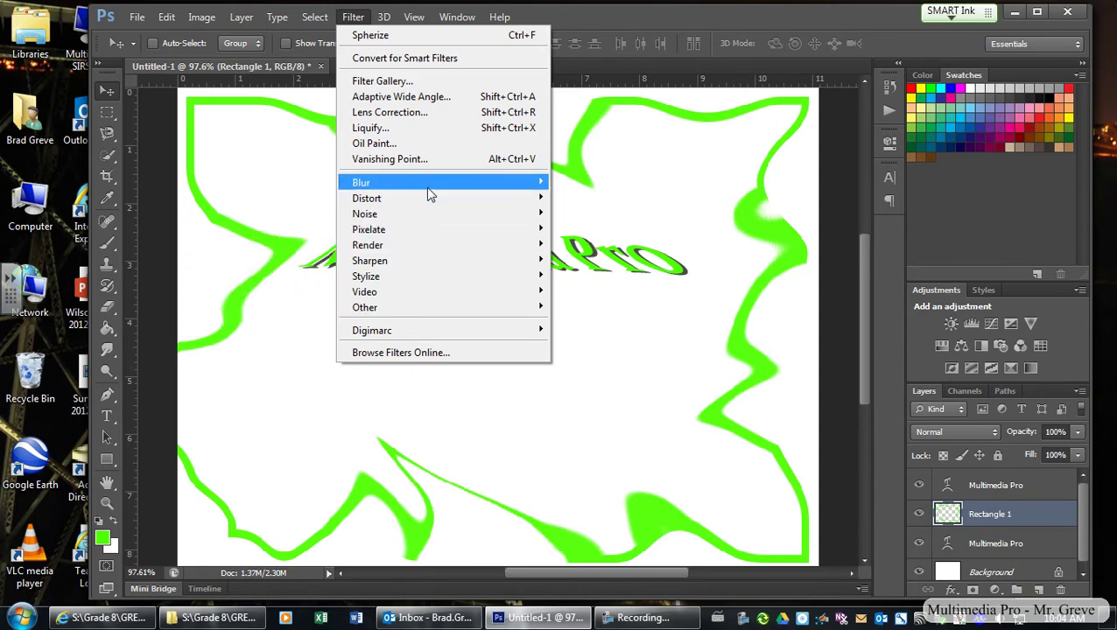
mouse_move(428, 189)
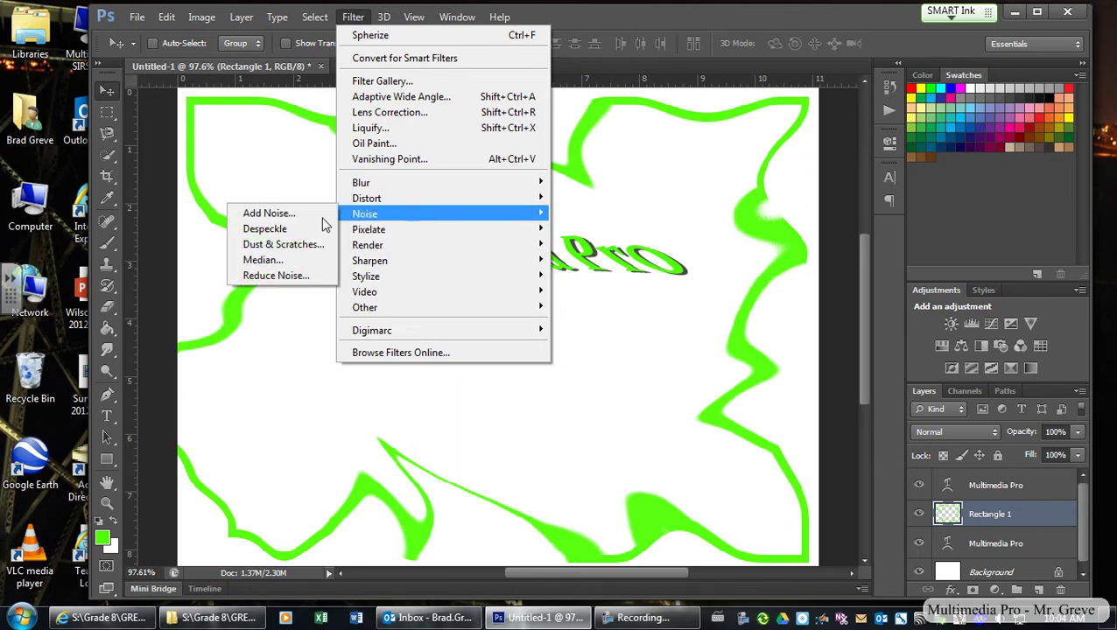
click(273, 229)
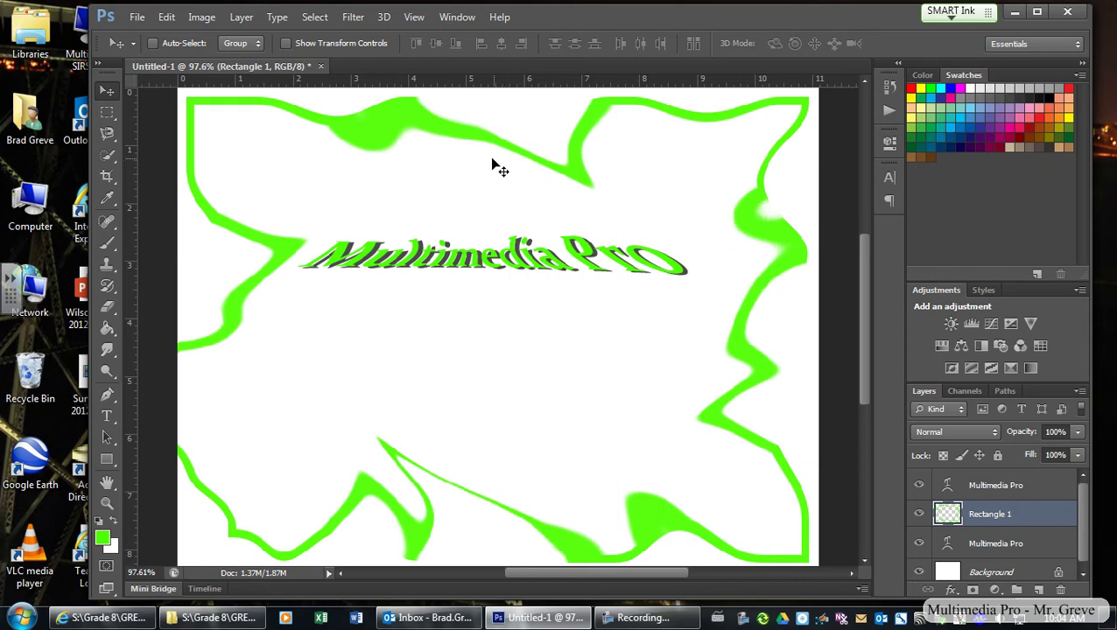
Soften the green border with a Gaussian Blur of about 2.3 pixels radius.
click(352, 16)
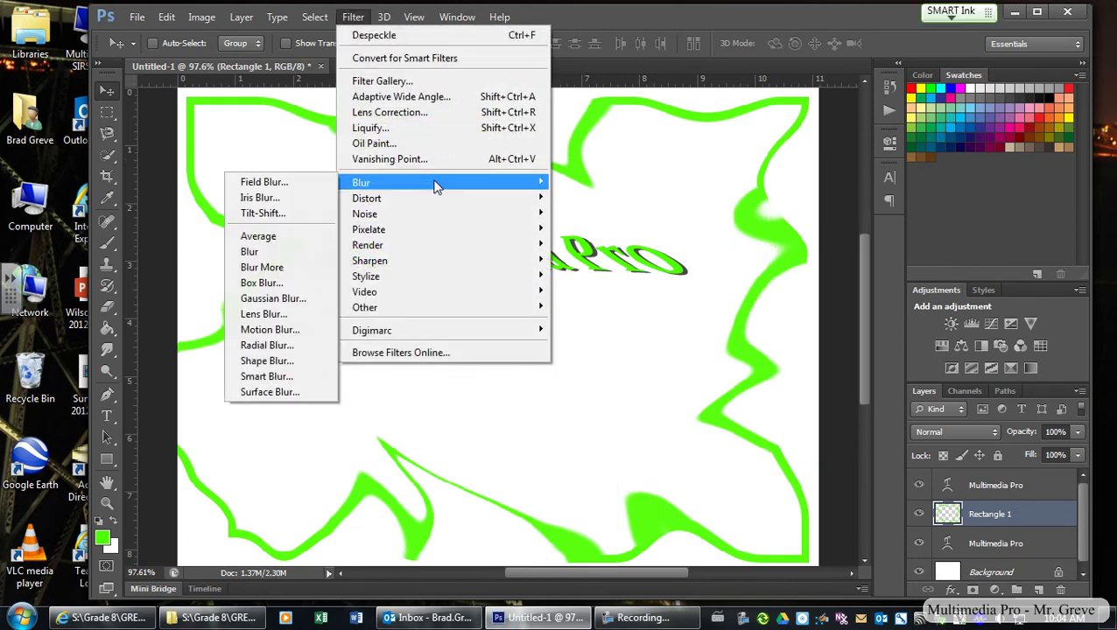
click(273, 298)
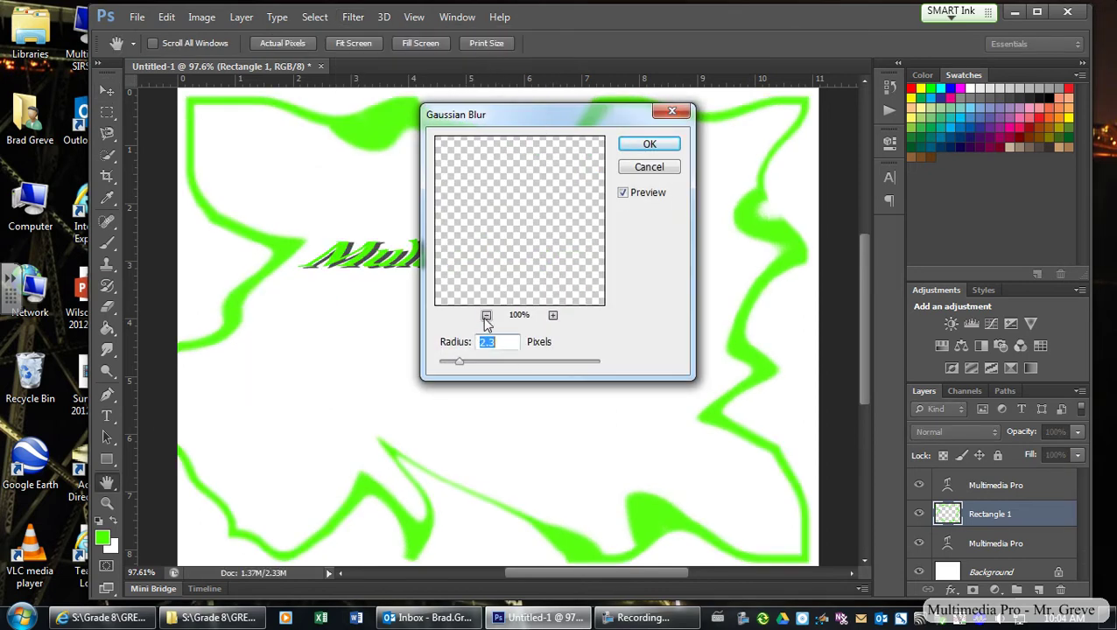
click(487, 316)
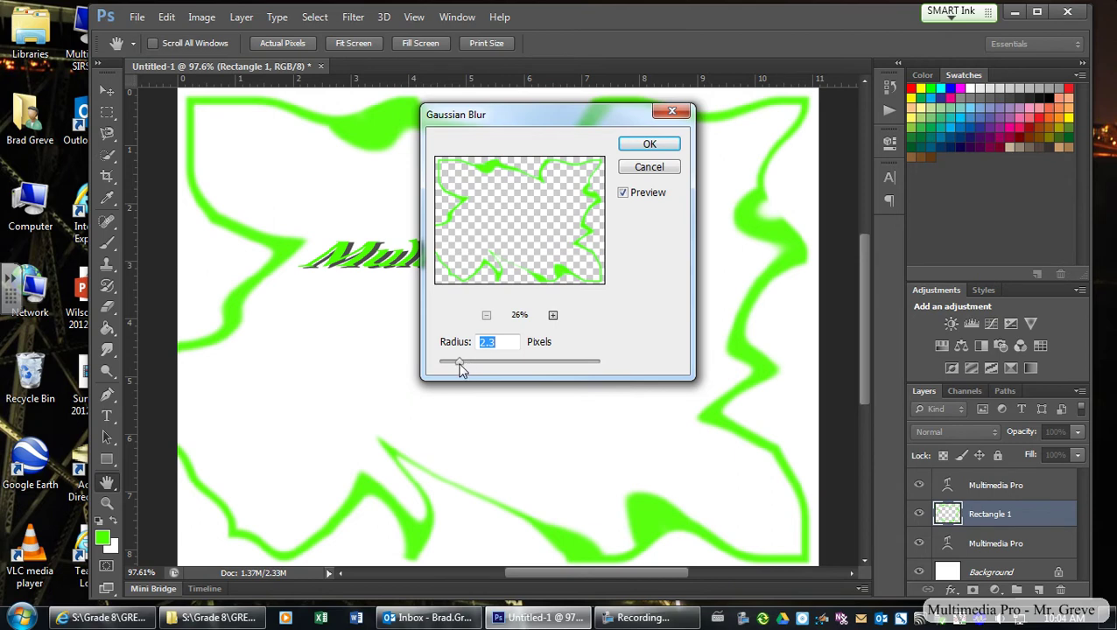
mouse_move(461, 369)
mouse_down()
mouse_move(501, 368)
mouse_move(435, 369)
mouse_move(489, 368)
mouse_move(460, 369)
mouse_up()
click(649, 143)
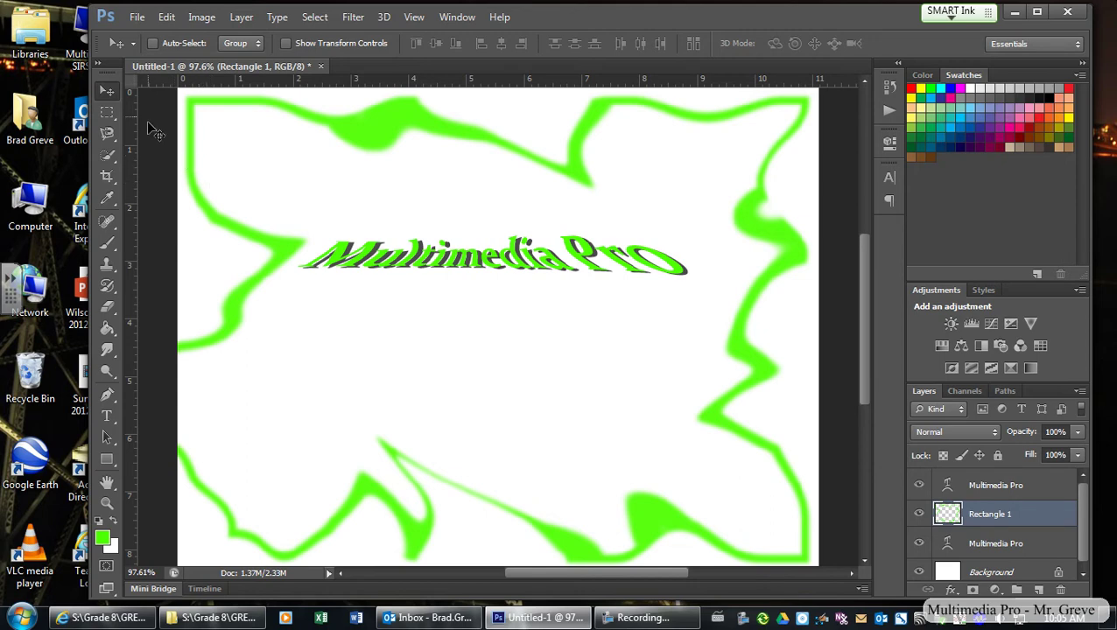
Switch to the Custom Shape tool and replace the current shapes with the complete All shape set.
click(109, 463)
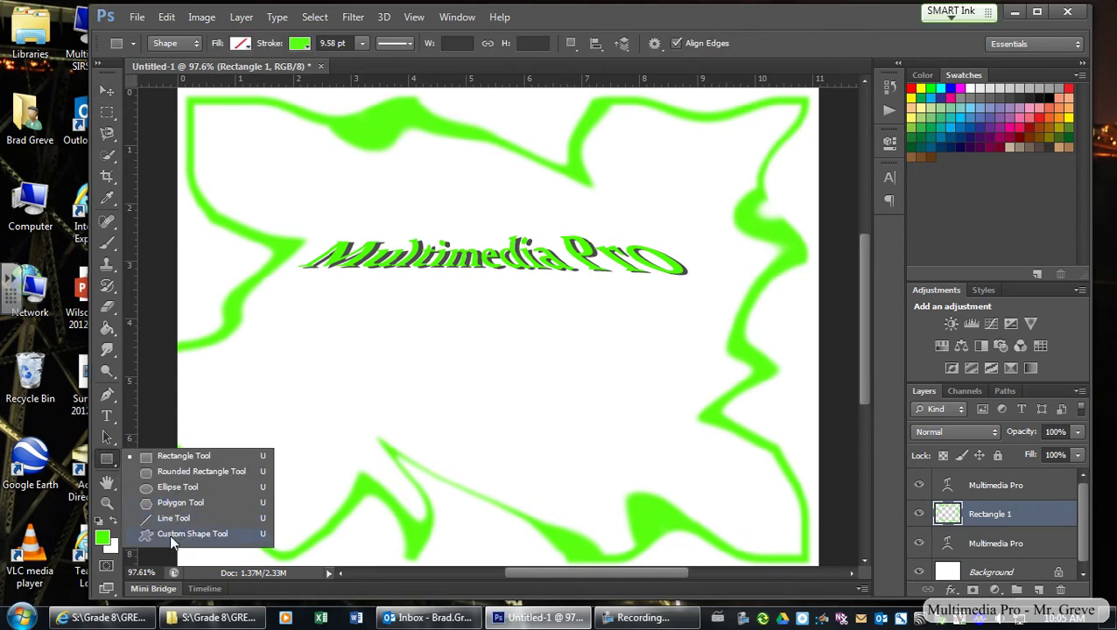
click(171, 534)
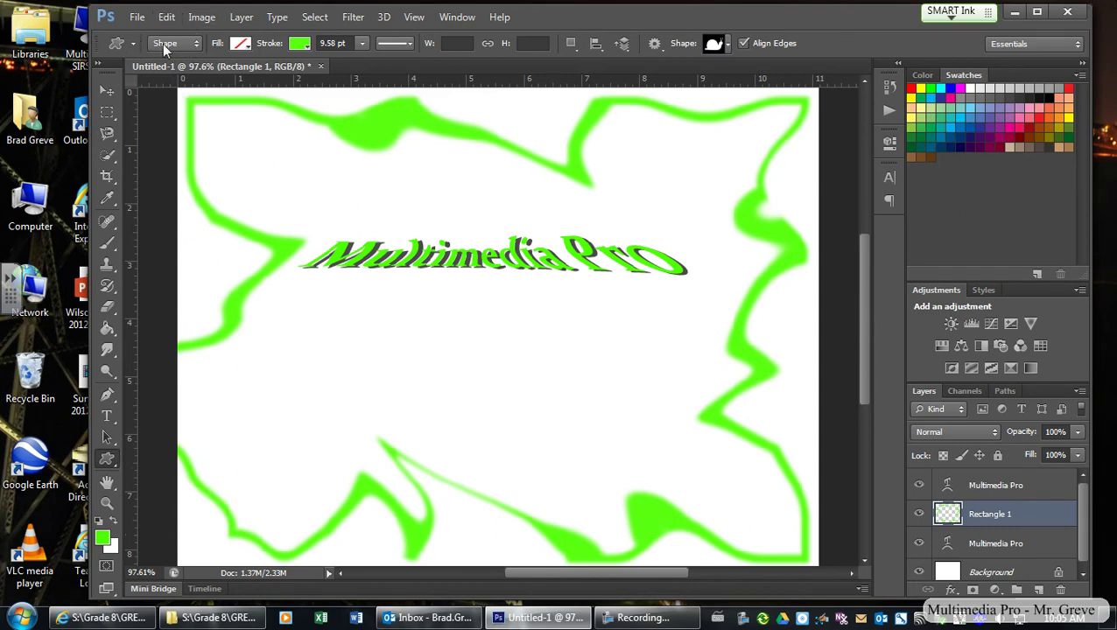
click(725, 45)
mouse_move(787, 86)
mouse_down()
mouse_move(785, 136)
mouse_move(776, 125)
mouse_move(788, 82)
mouse_up()
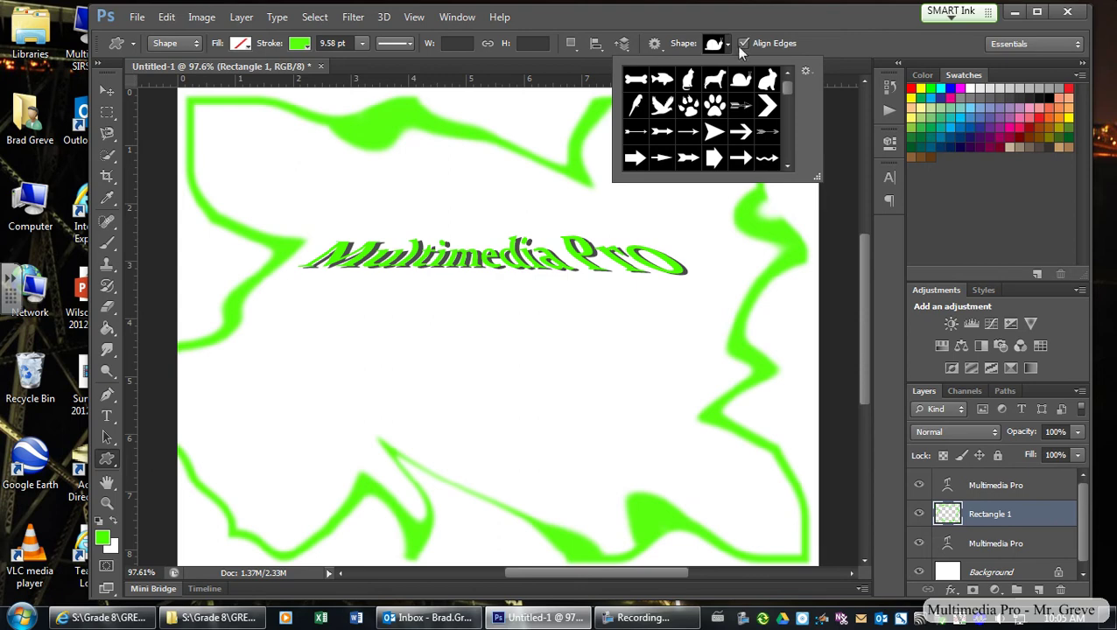
click(805, 70)
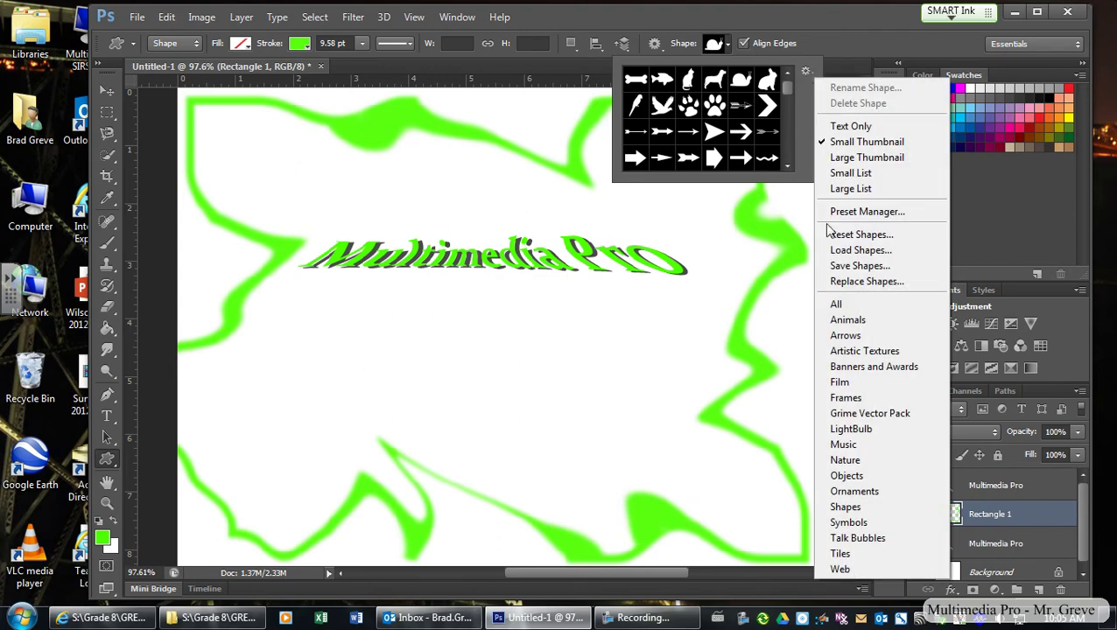
click(838, 305)
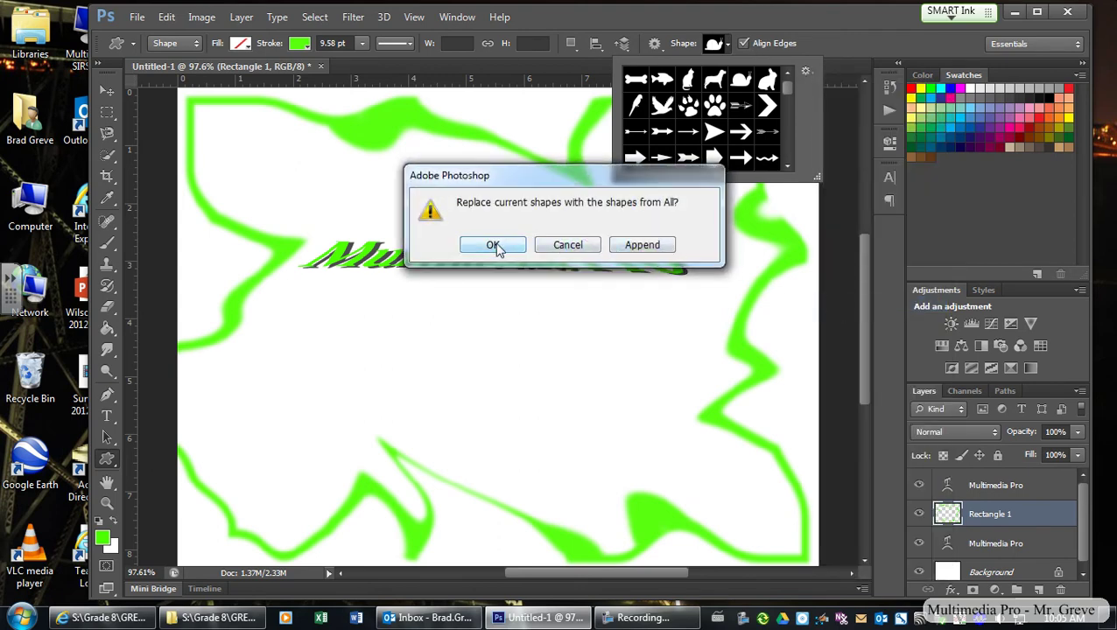
click(495, 242)
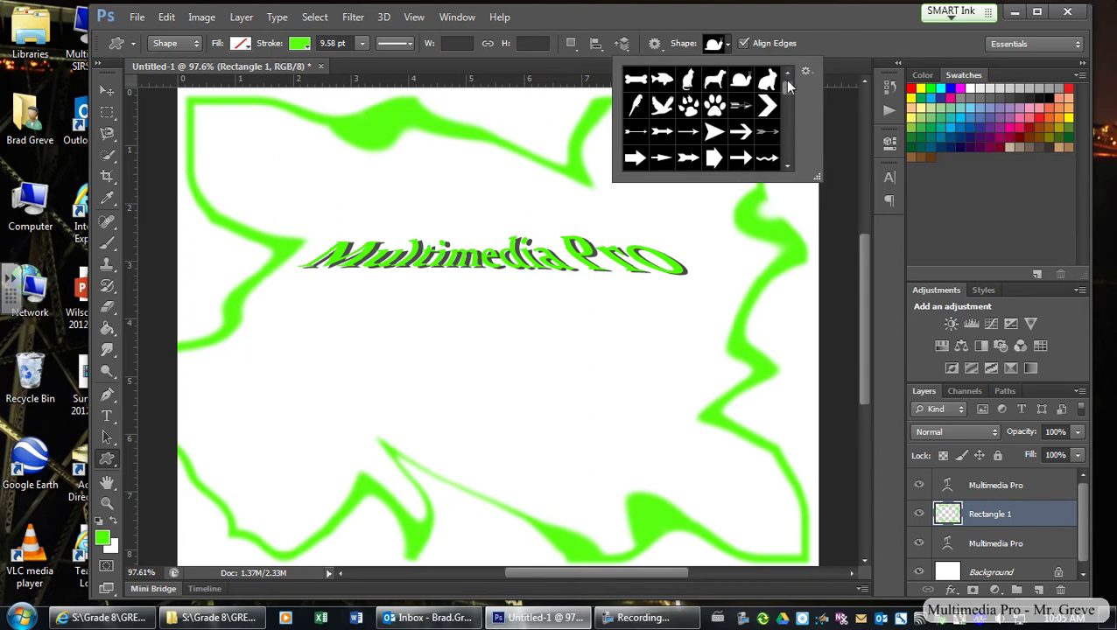
mouse_move(785, 84)
mouse_down()
mouse_move(785, 157)
mouse_move(788, 75)
mouse_up()
Set the stroke colour to magenta and draw a snail shape about 322 x 145 px below the Multimedia Pro text.
click(301, 43)
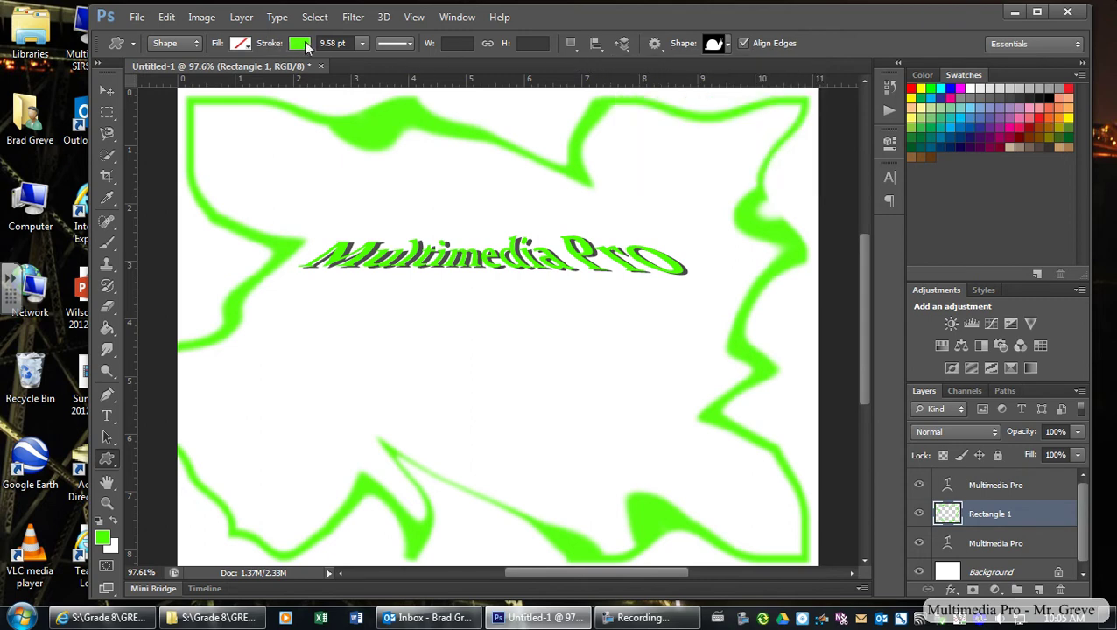
click(300, 44)
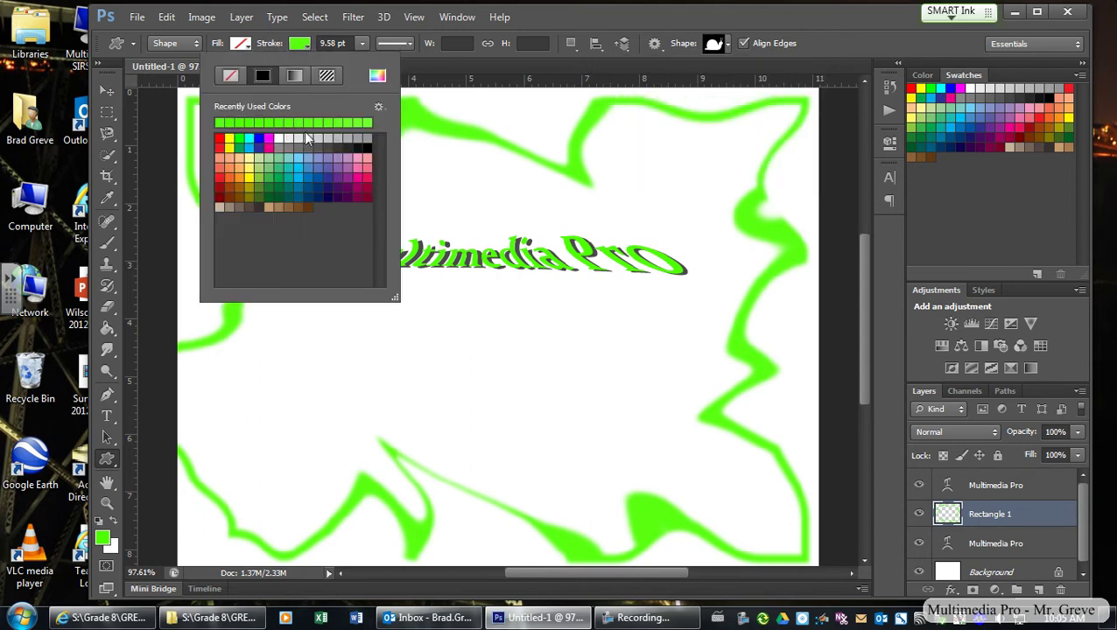
click(359, 178)
mouse_move(301, 346)
mouse_down()
mouse_move(367, 376)
mouse_move(529, 419)
mouse_move(536, 451)
mouse_move(557, 461)
mouse_up()
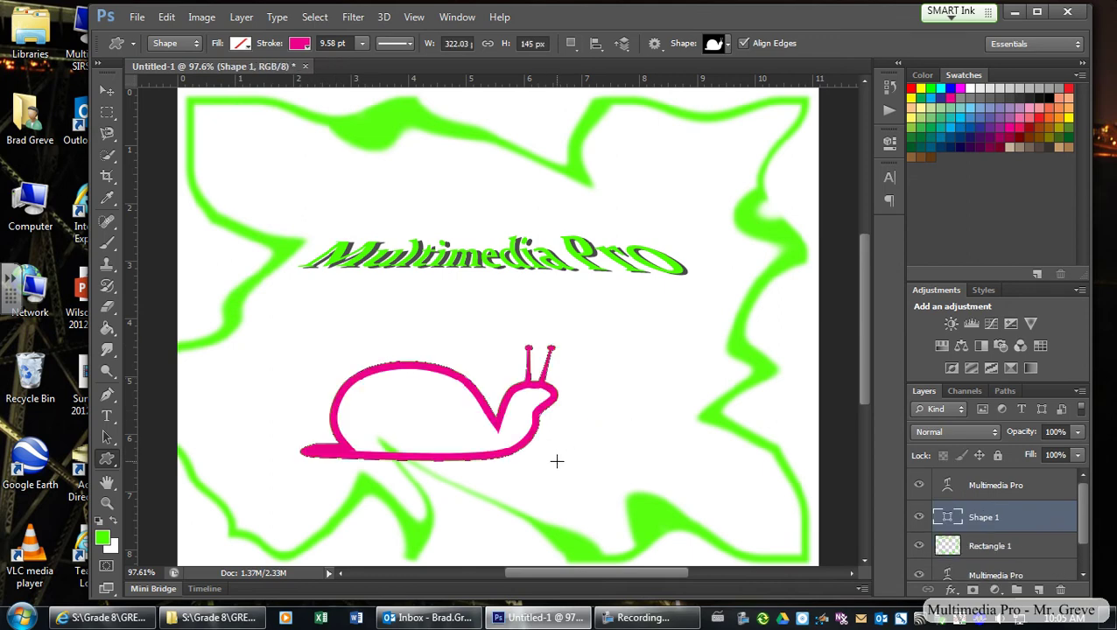
Fill the snail with near-black and move it toward the left side of the canvas, below the text.
click(242, 44)
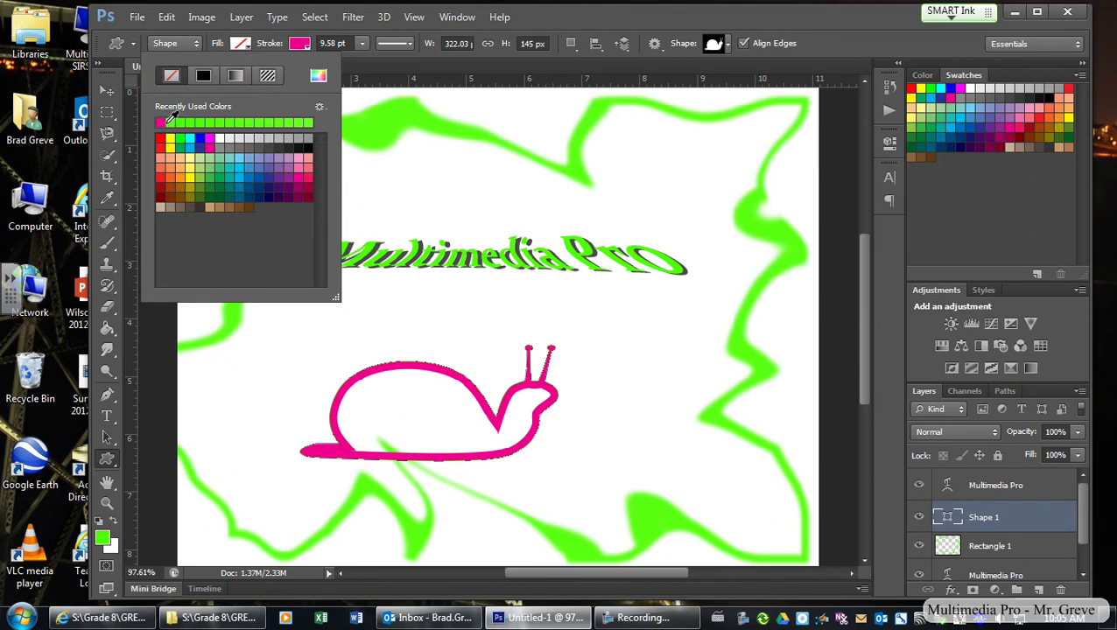
click(298, 150)
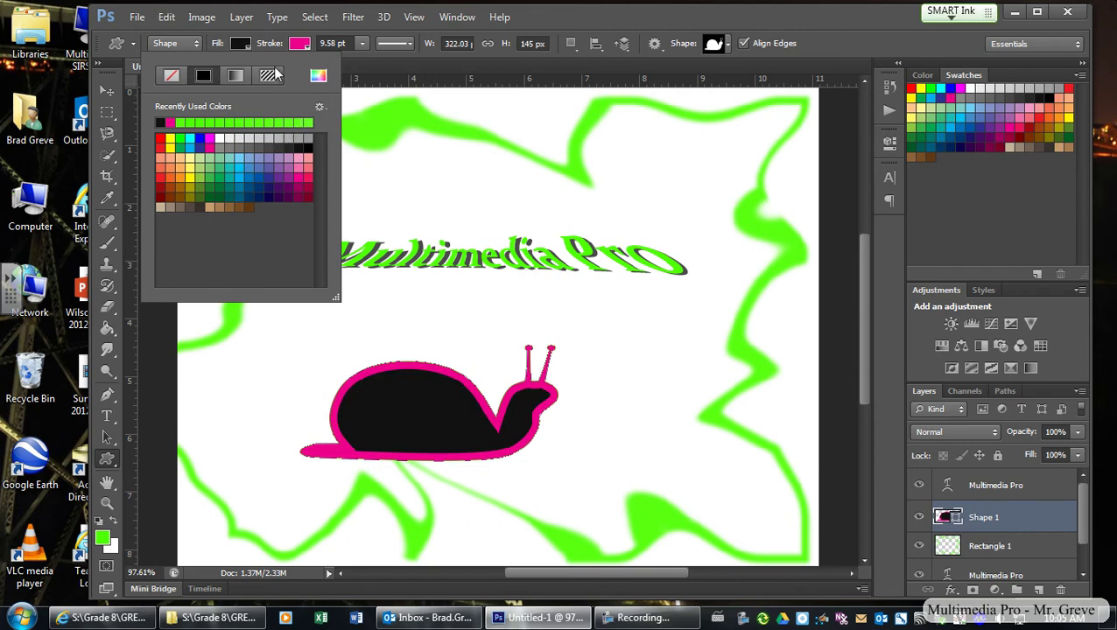
click(837, 43)
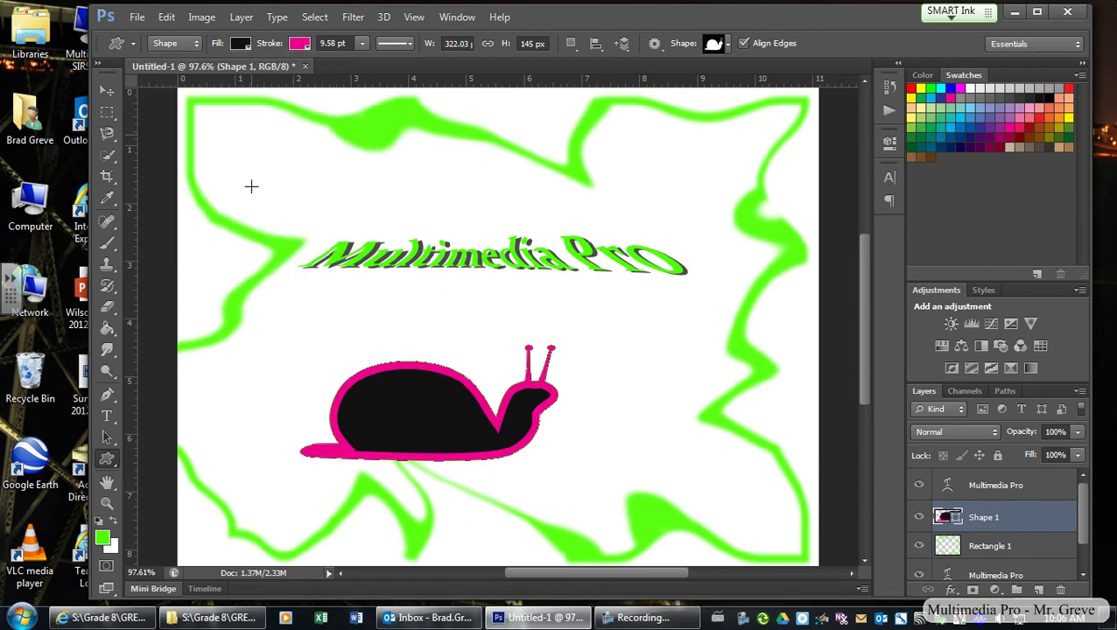
click(108, 90)
drag(483, 432, 372, 413)
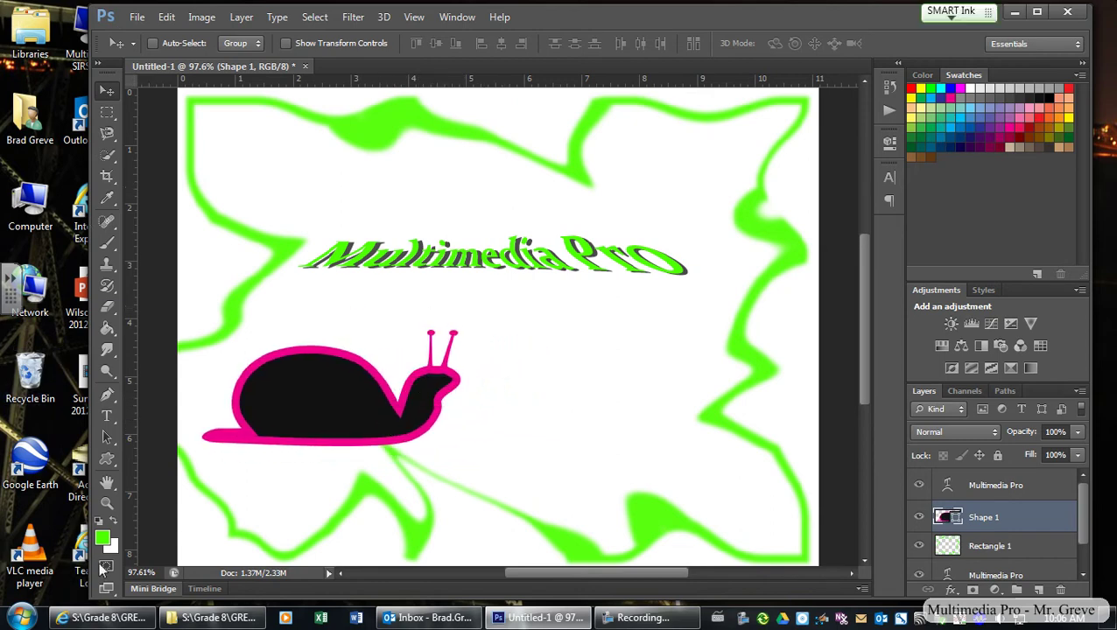
Switch to the Custom Shape tool and choose the fish as the shape to draw.
click(105, 462)
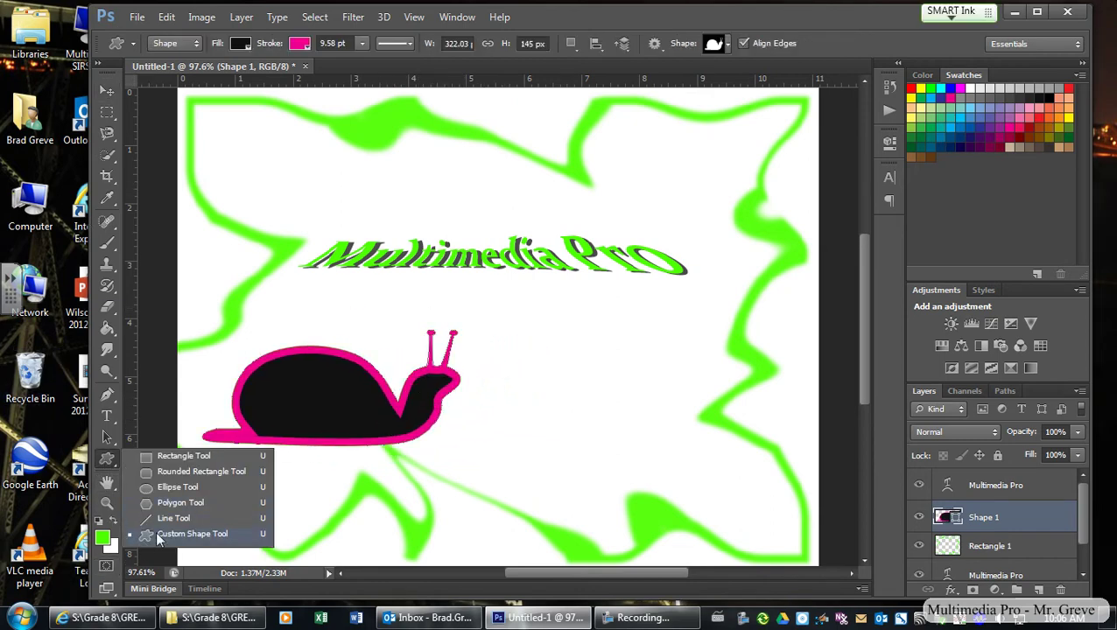
click(148, 533)
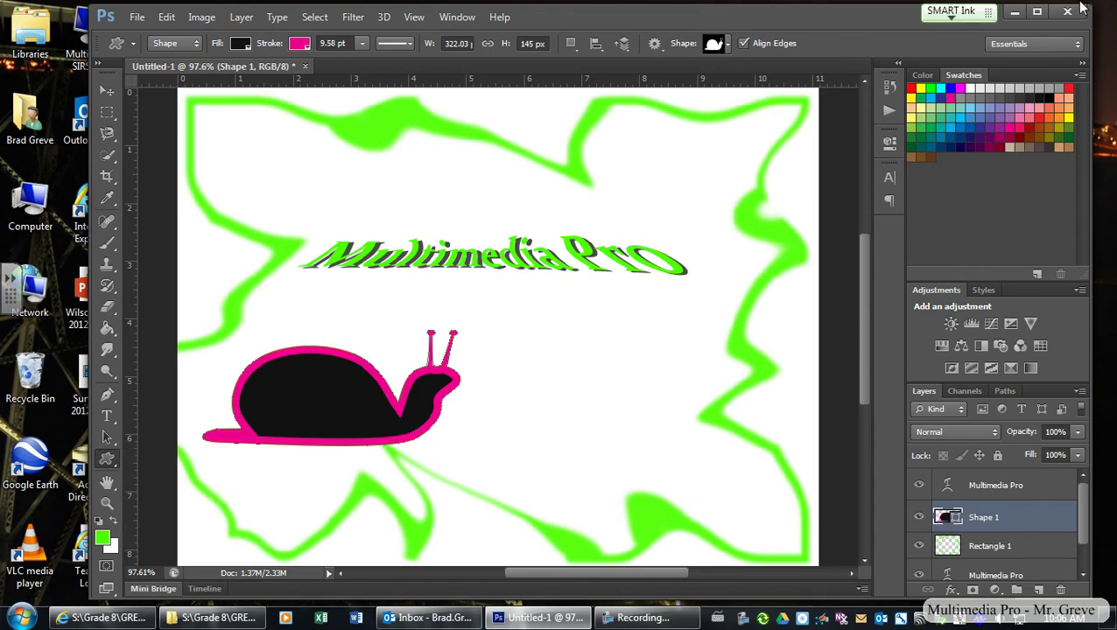
click(726, 44)
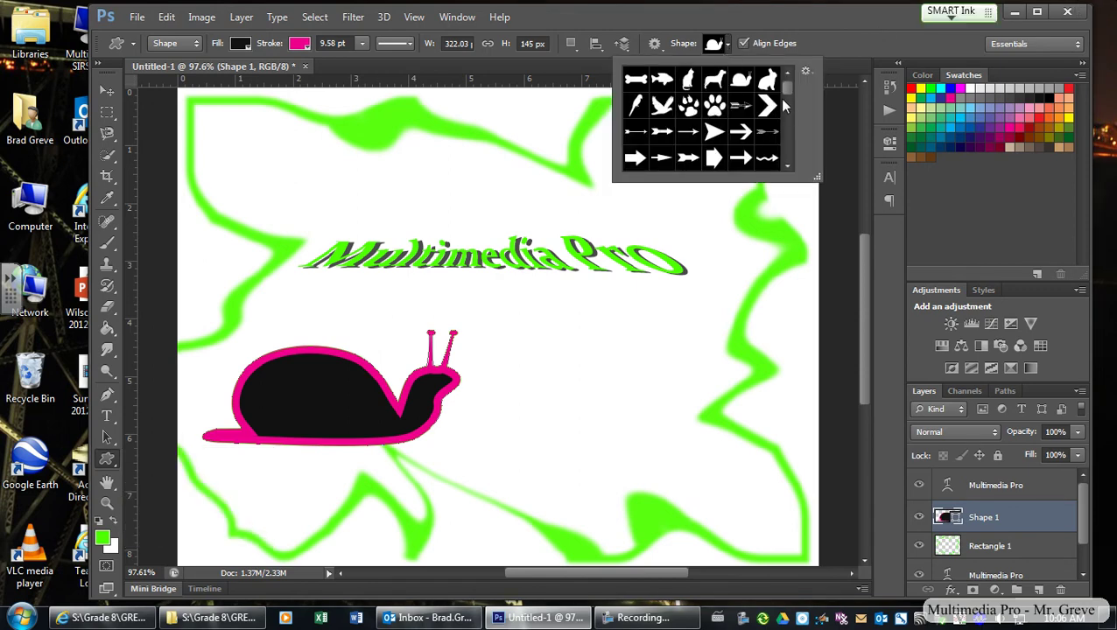
mouse_move(786, 89)
mouse_down()
mouse_move(789, 156)
mouse_move(793, 81)
mouse_up()
click(662, 80)
click(240, 43)
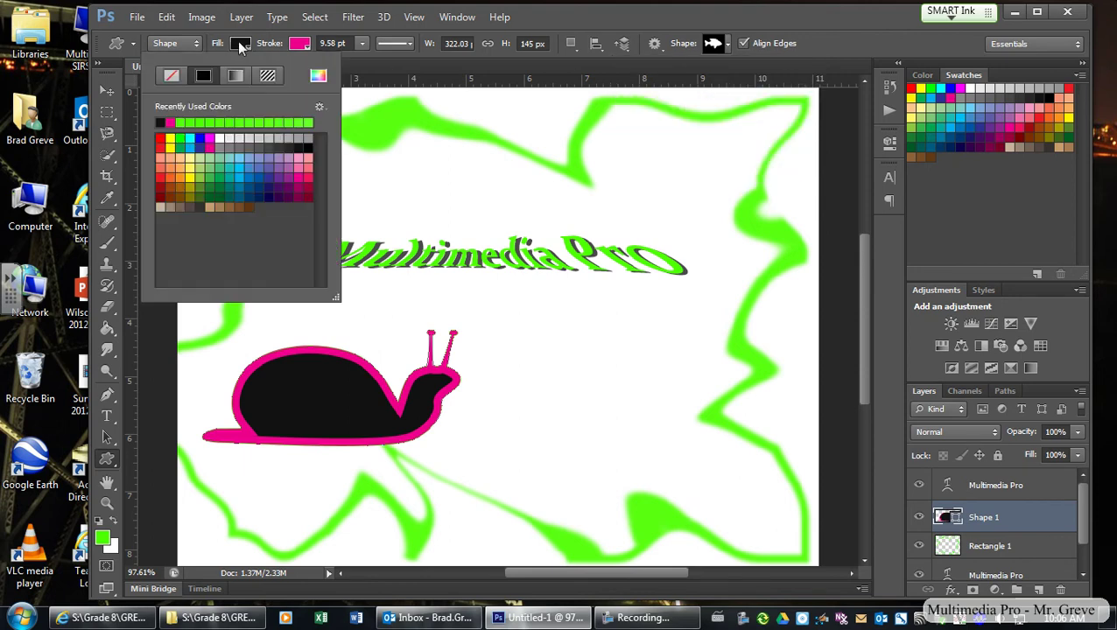
click(245, 173)
click(300, 43)
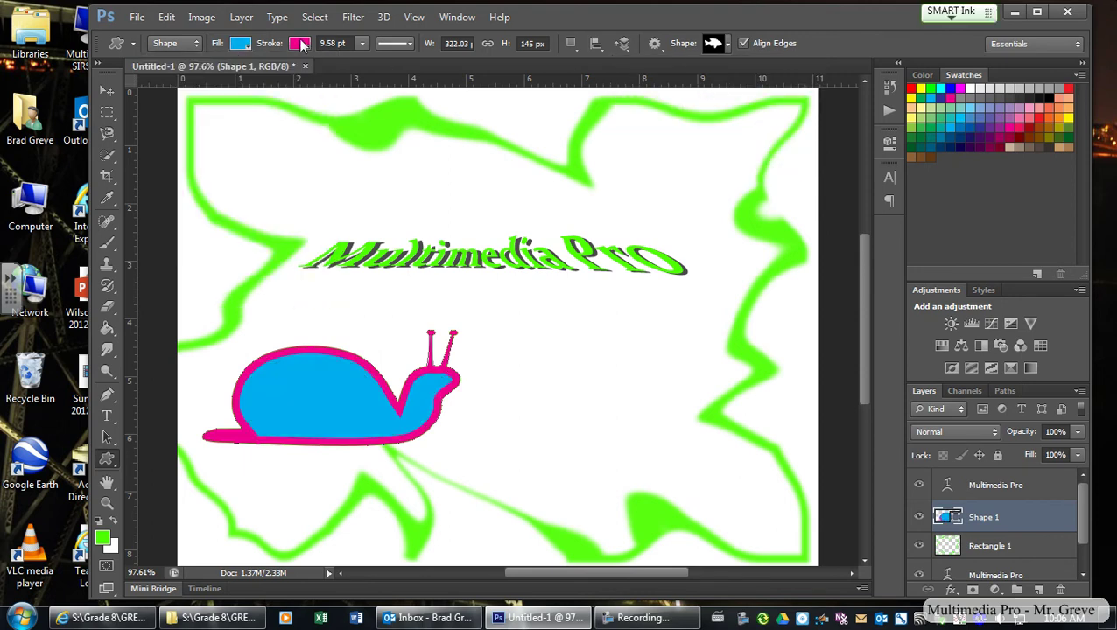
click(299, 43)
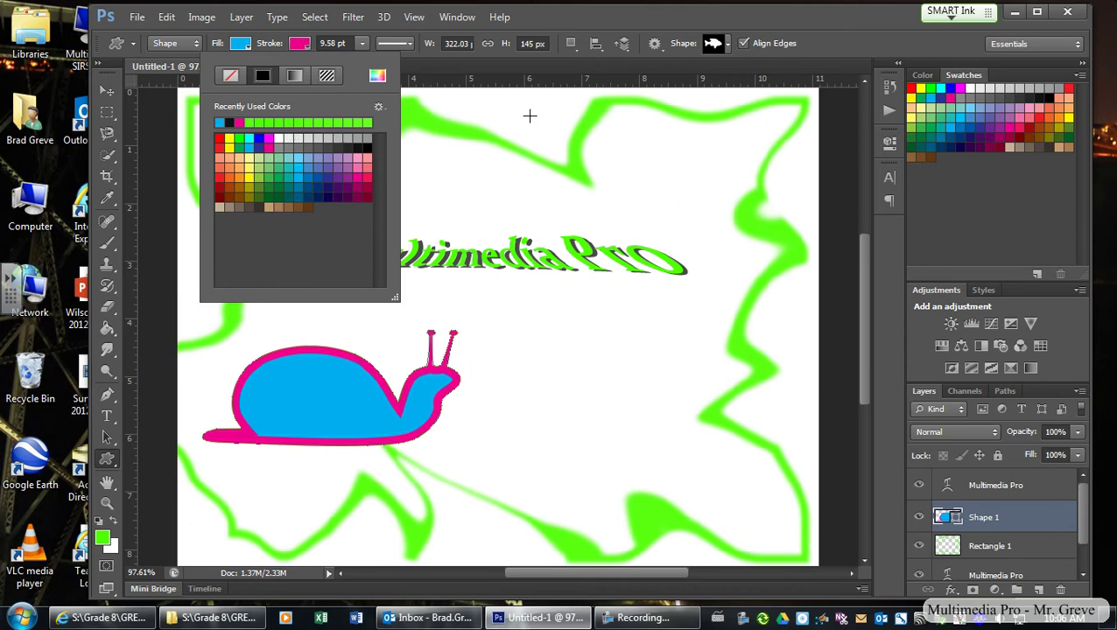
click(659, 224)
click(621, 356)
click(516, 265)
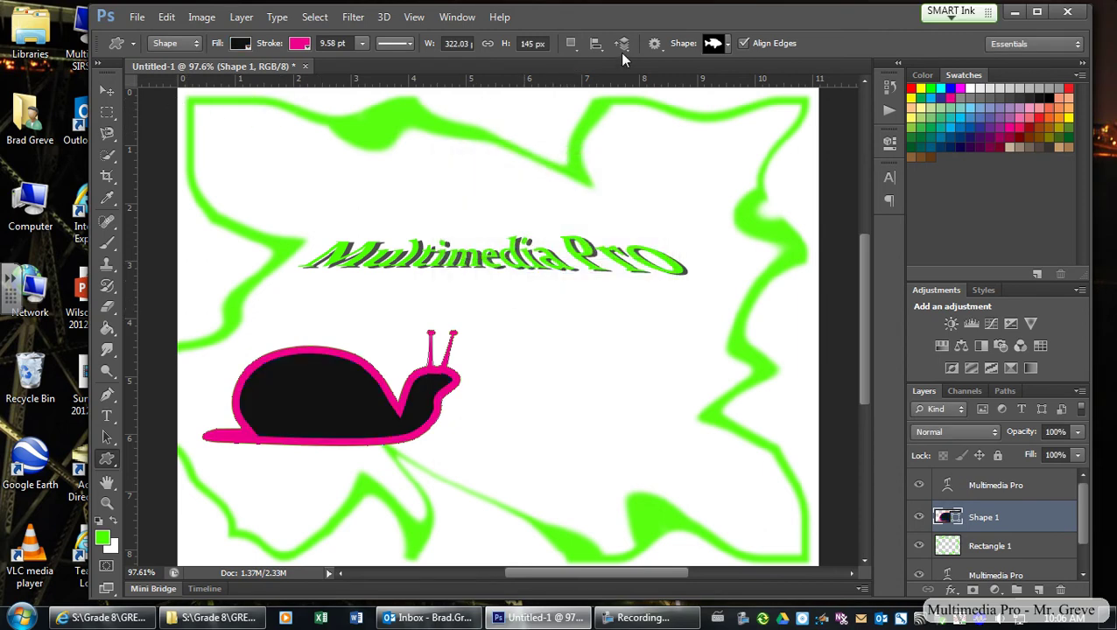
Draw a fish about 303 x 155 px beside the snail's head, with a light blue fill and a dark grey-brown stroke.
mouse_move(530, 325)
mouse_down()
mouse_move(641, 399)
mouse_move(769, 448)
mouse_up()
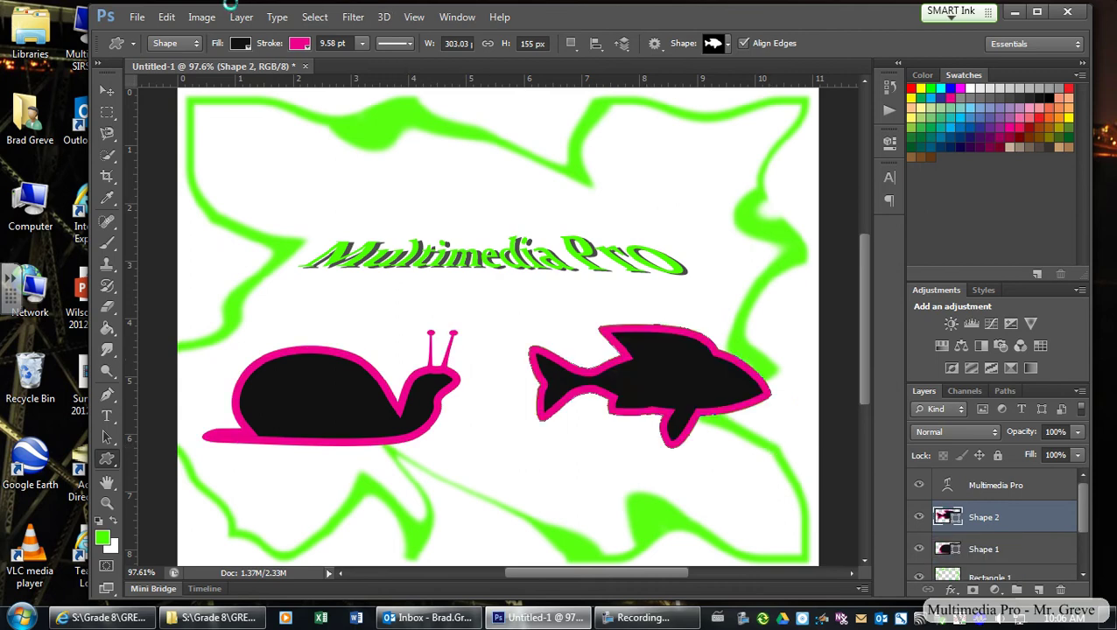
click(247, 46)
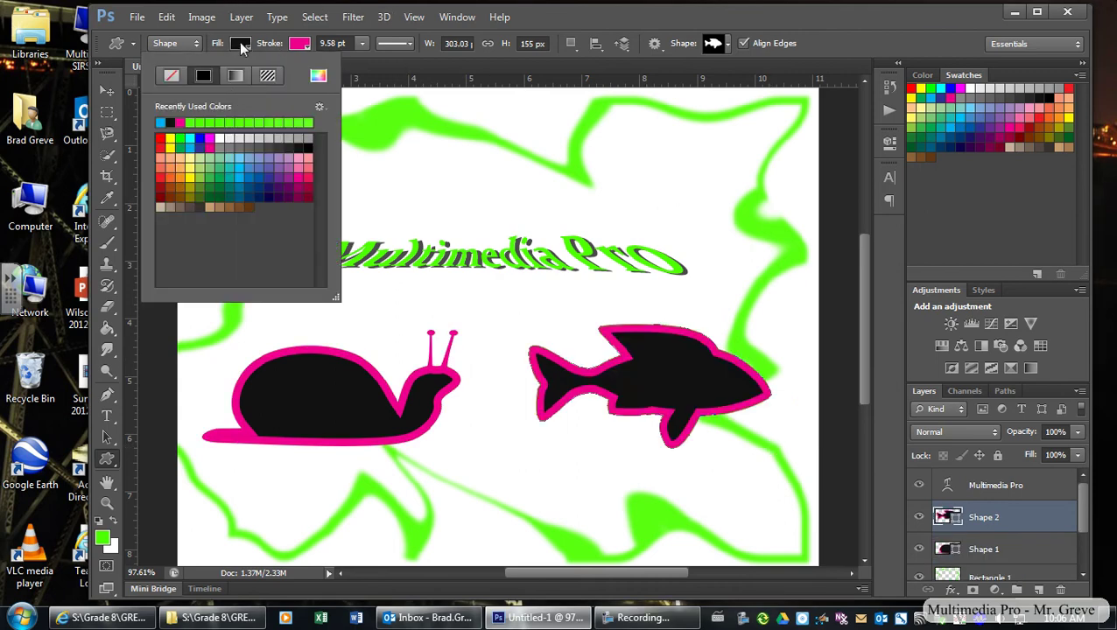
click(163, 120)
click(302, 46)
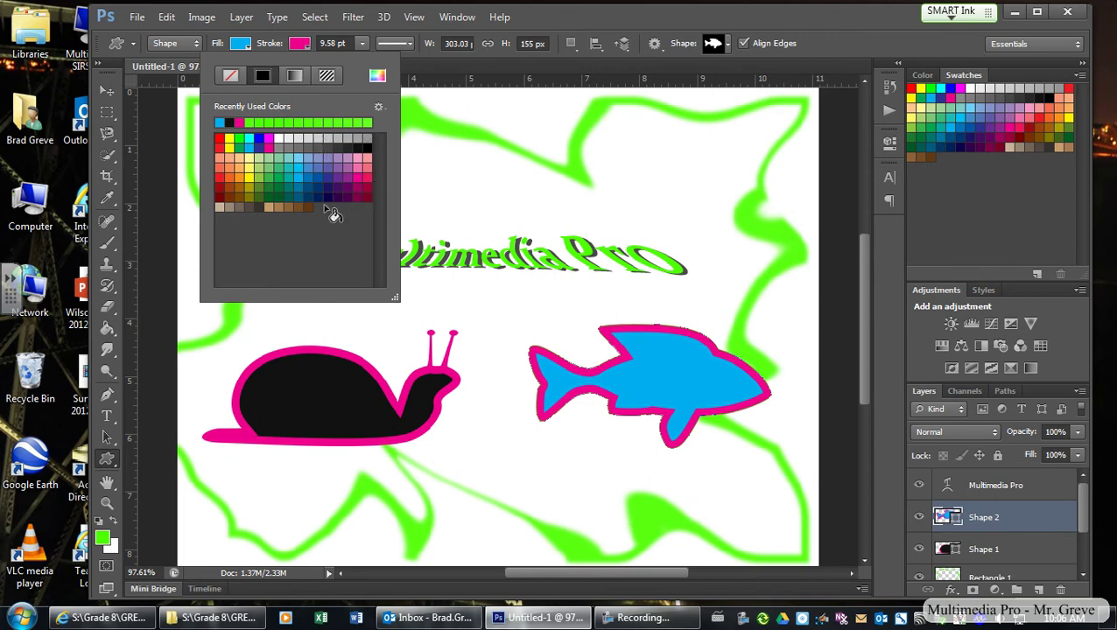
click(261, 208)
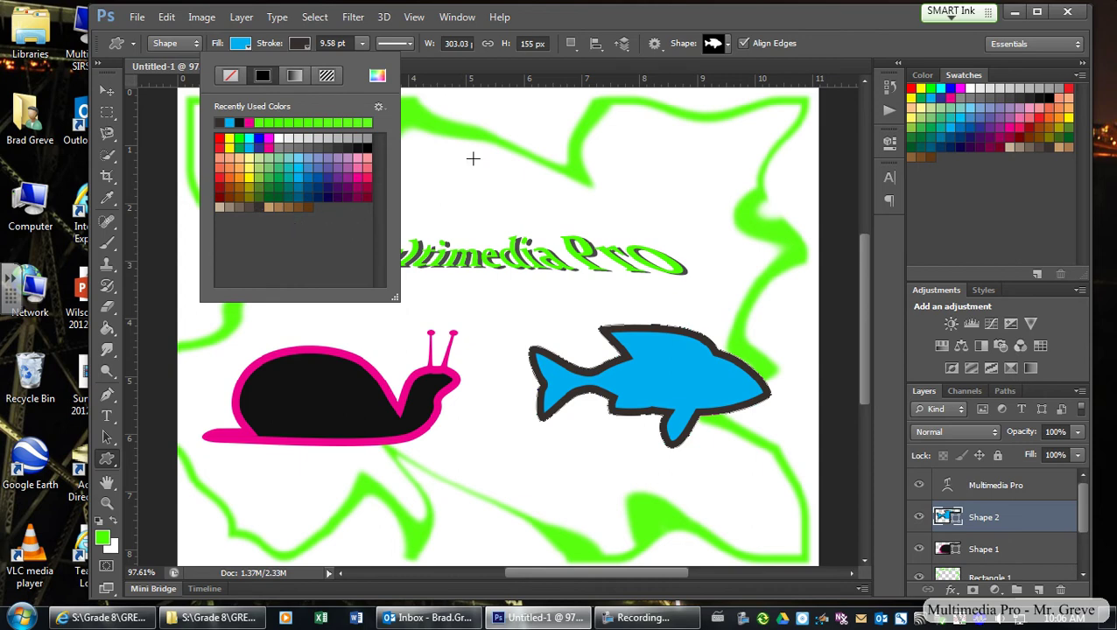
click(718, 16)
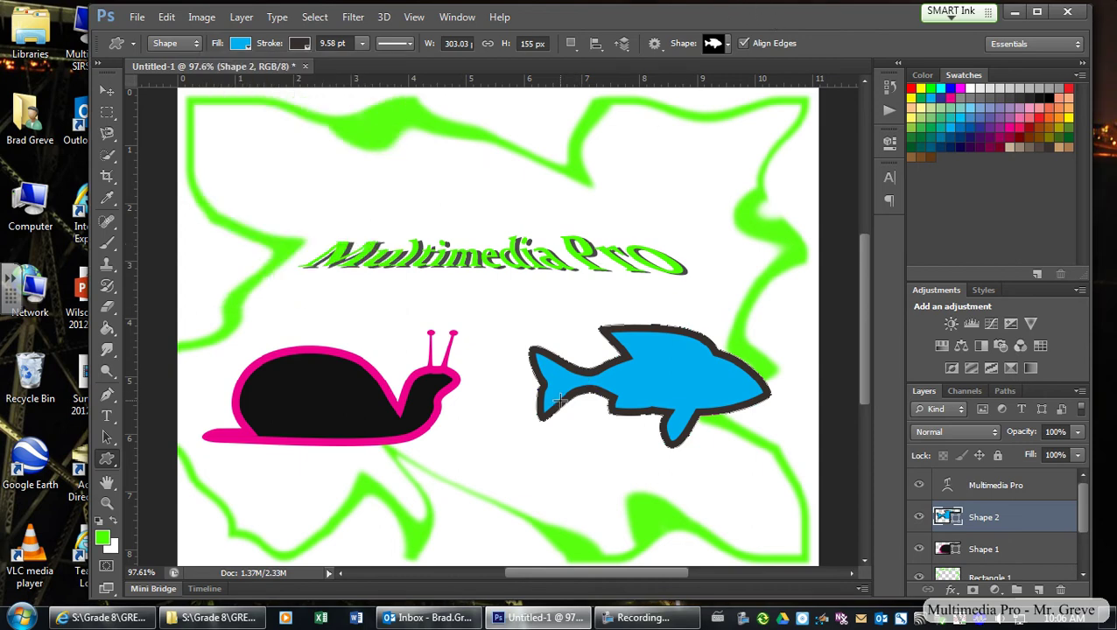
Mirror the fish horizontally to about 91% width with a vertical skew of about -12.6°, and move it just below the text, facing the snail.
key(ctrl+t)
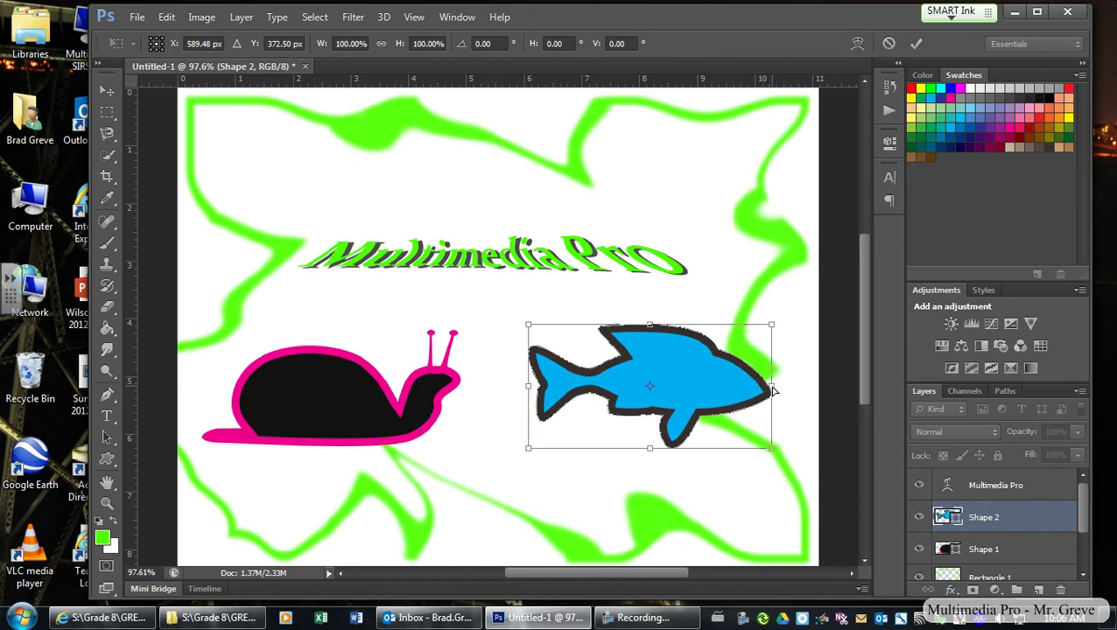
drag(773, 391, 309, 440)
click(109, 92)
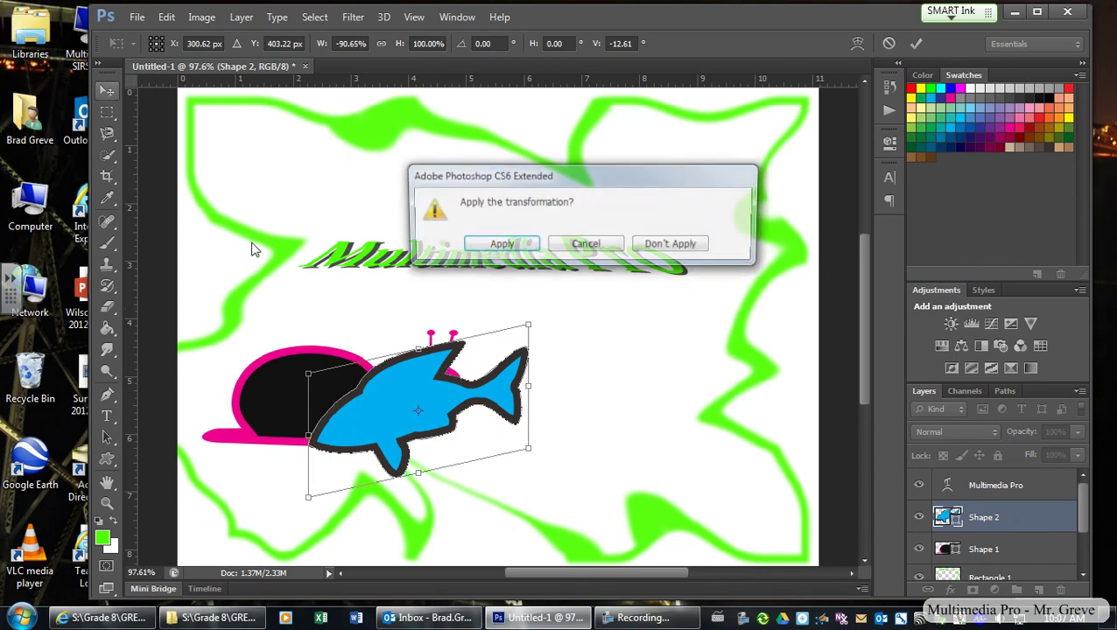
click(485, 246)
drag(426, 395, 563, 337)
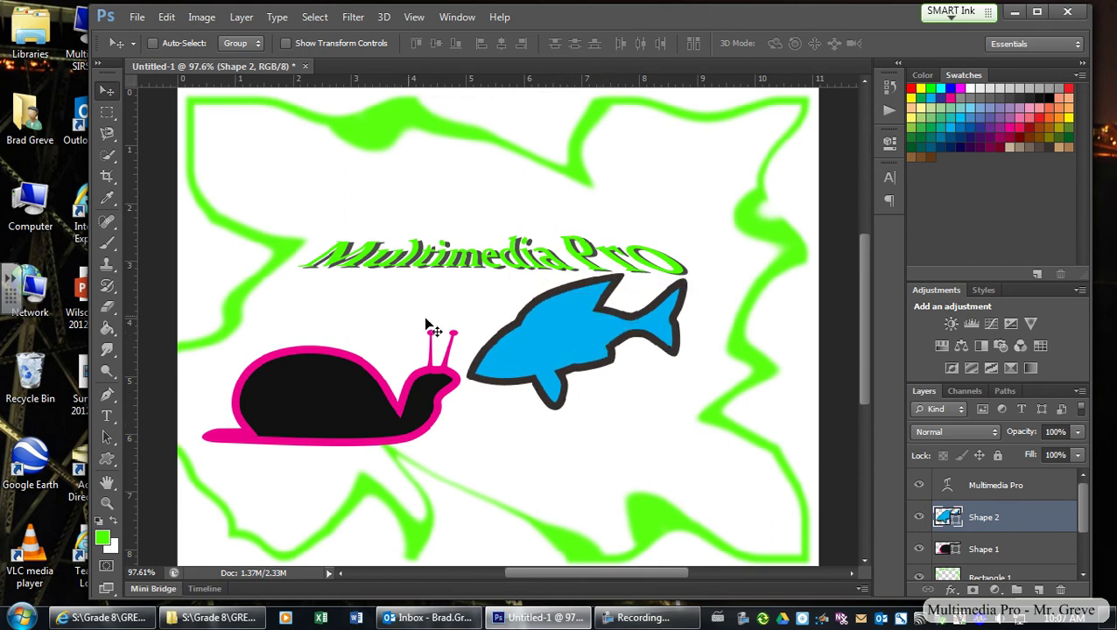
Rasterize the snail and apply an Emboss filter with angle -22°, height 51 pixels and amount 124%.
click(983, 550)
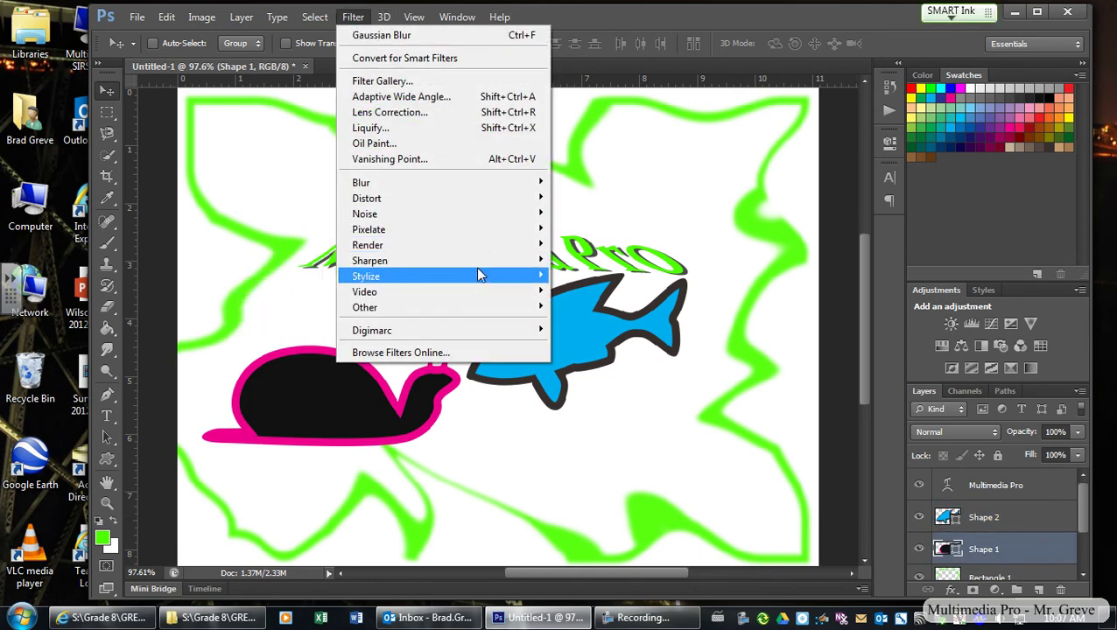
mouse_move(489, 282)
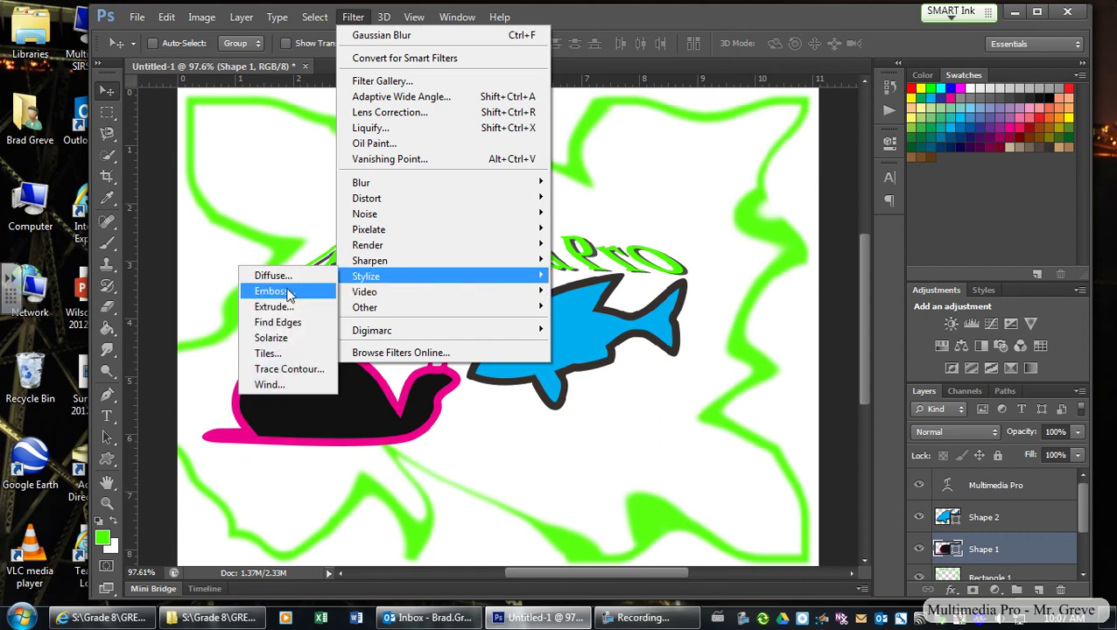
click(289, 293)
click(500, 246)
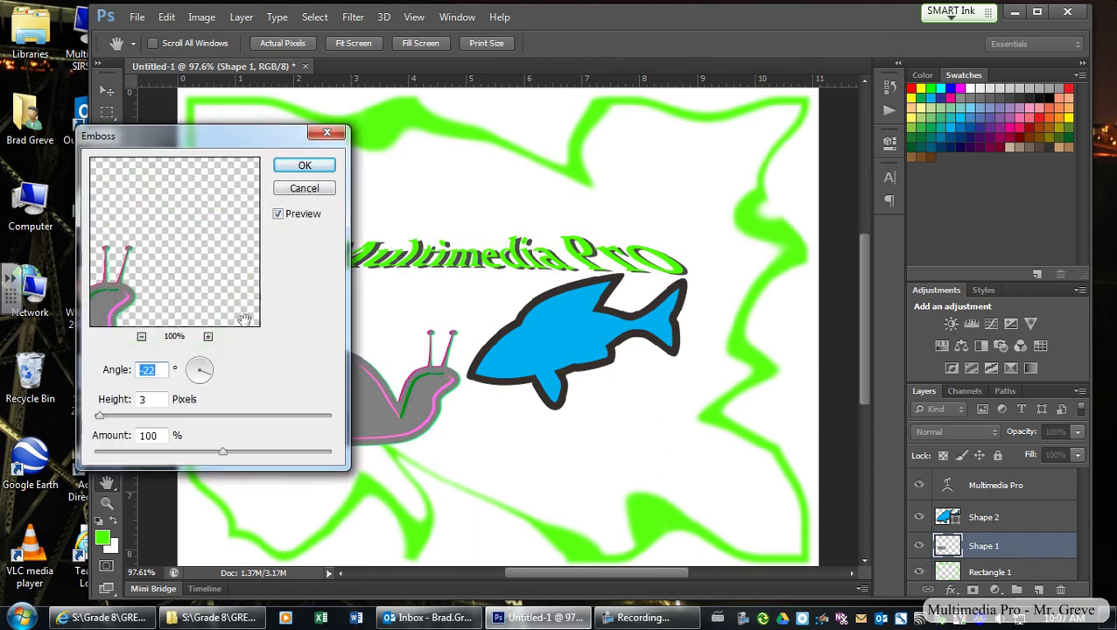
drag(229, 138, 542, 145)
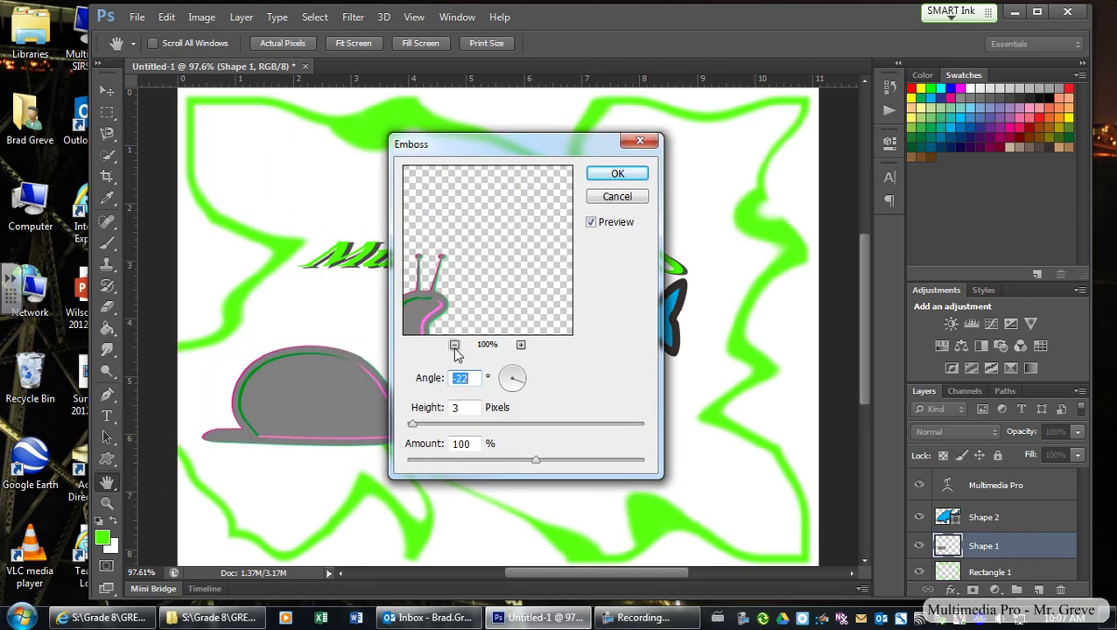
click(453, 346)
click(453, 346)
click(454, 346)
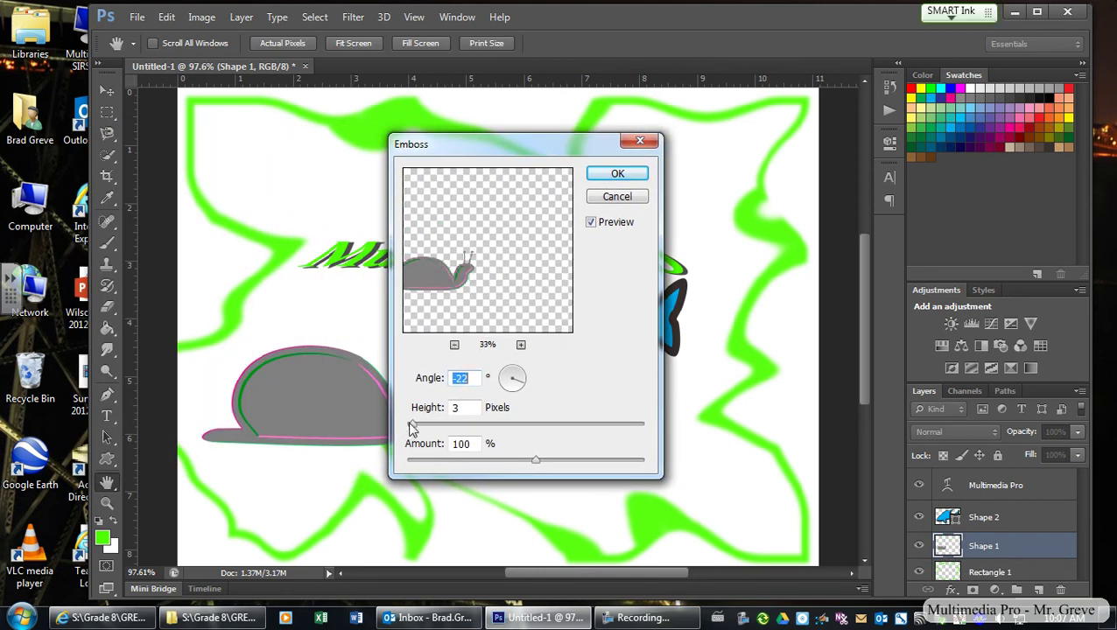
drag(413, 427, 528, 429)
drag(538, 467, 553, 467)
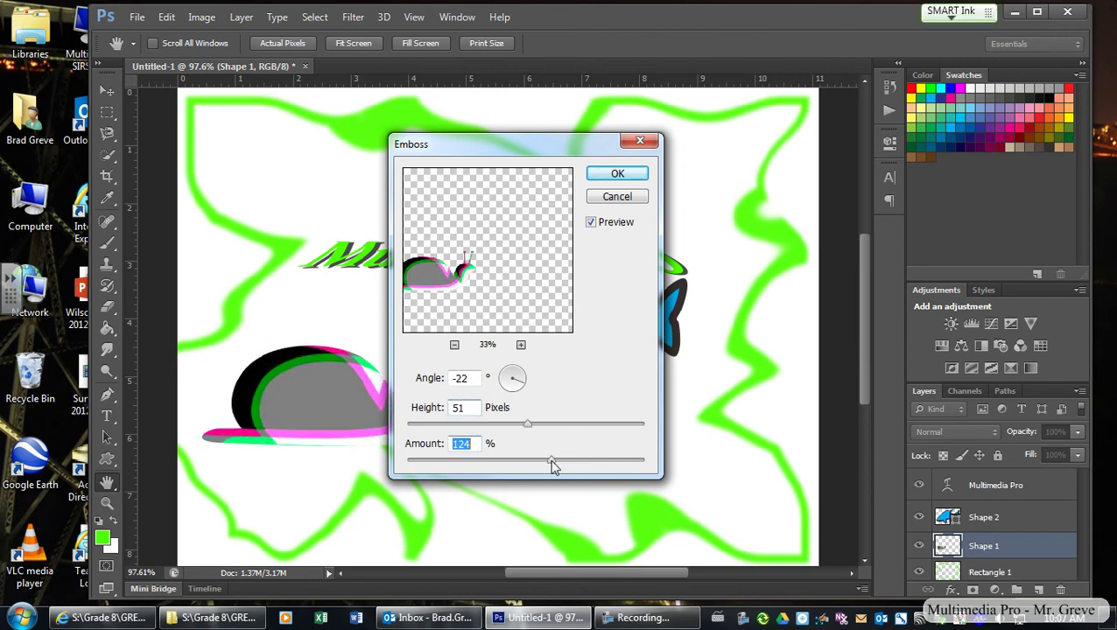
click(605, 178)
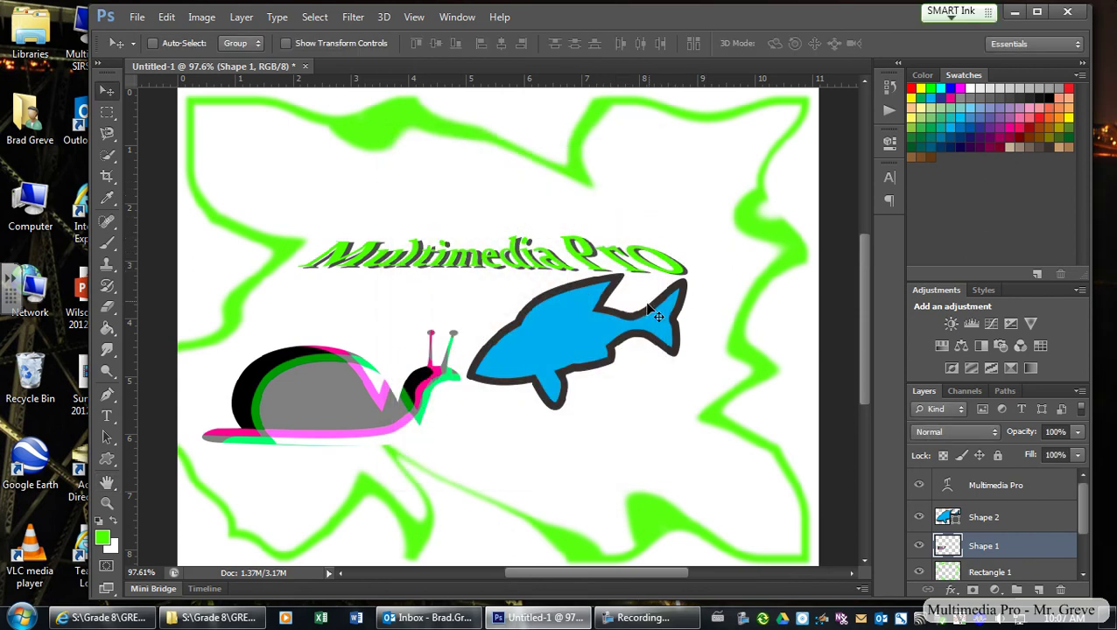
Rasterize the fish layer and open it in the Filter Gallery.
click(982, 517)
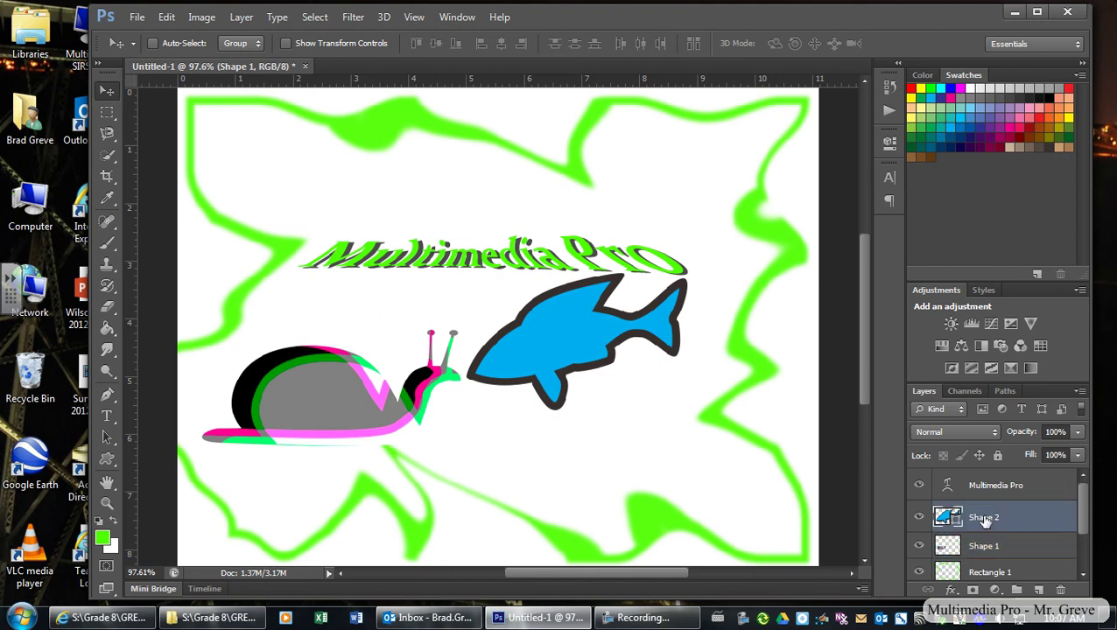
click(353, 17)
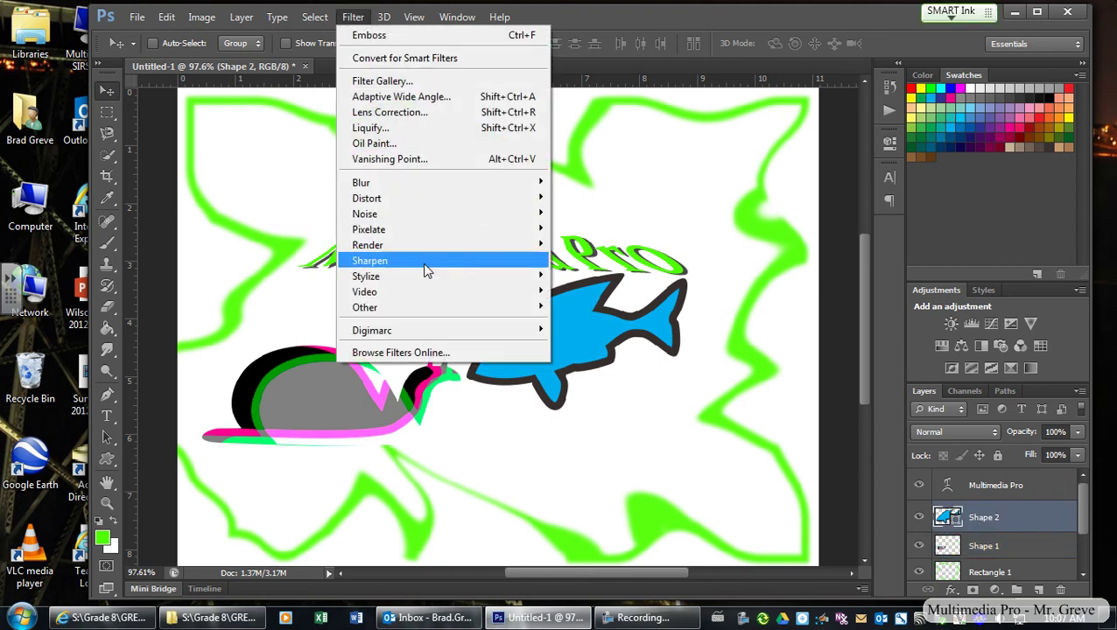
mouse_move(436, 313)
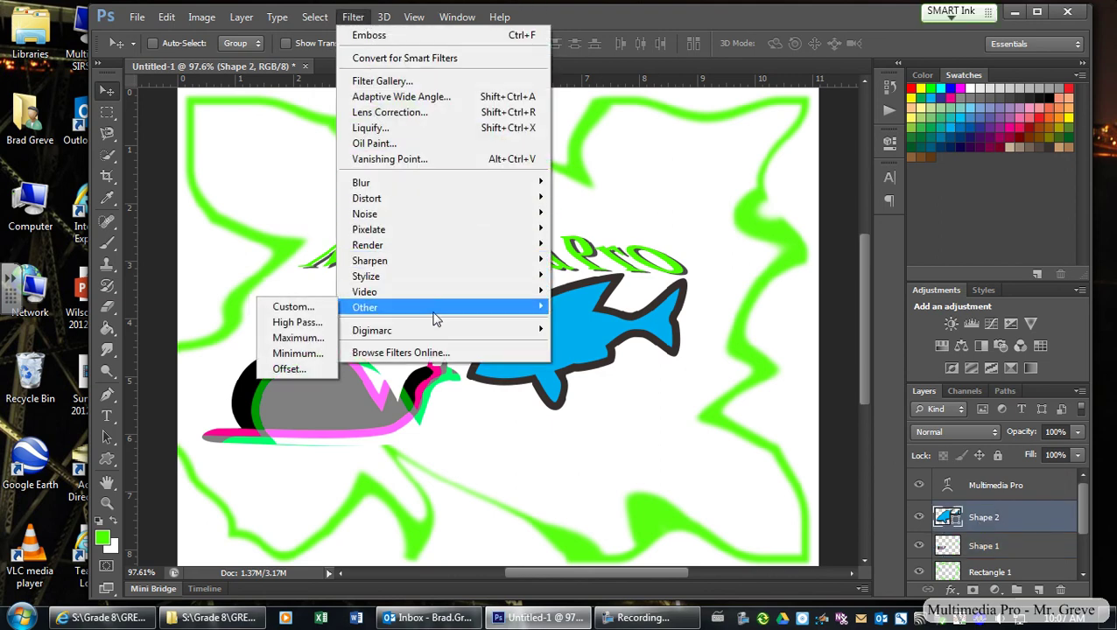
mouse_move(440, 336)
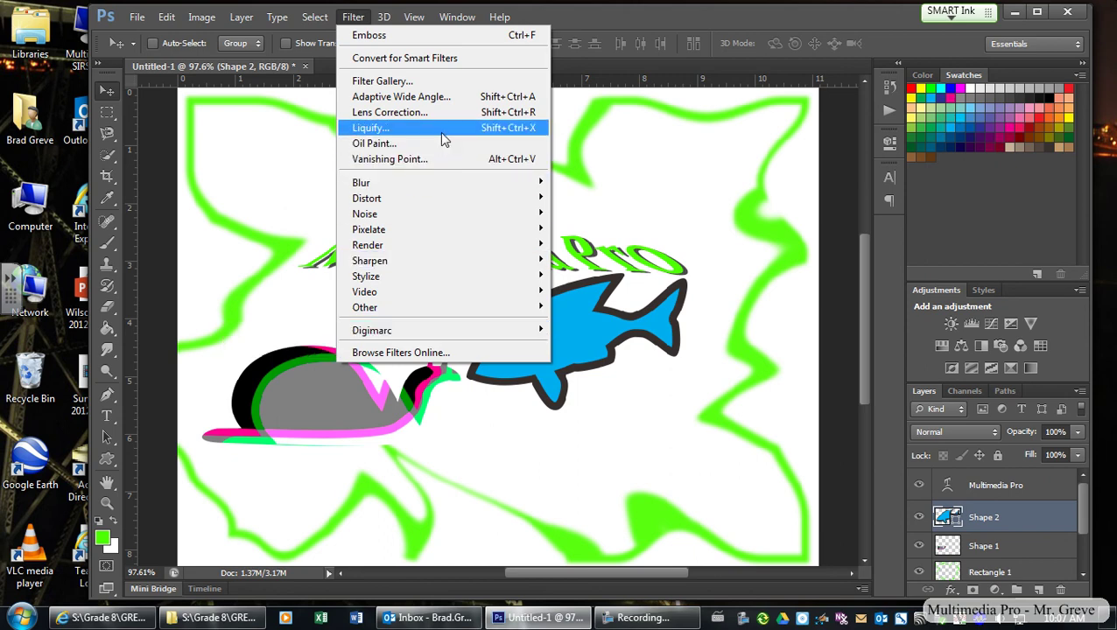
click(443, 81)
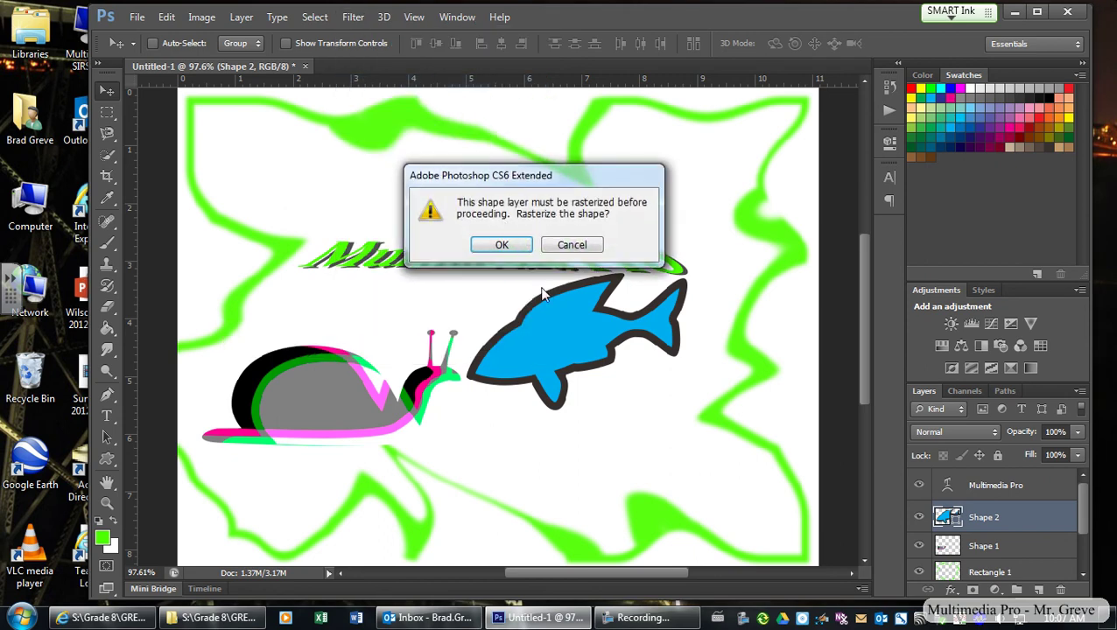
click(501, 245)
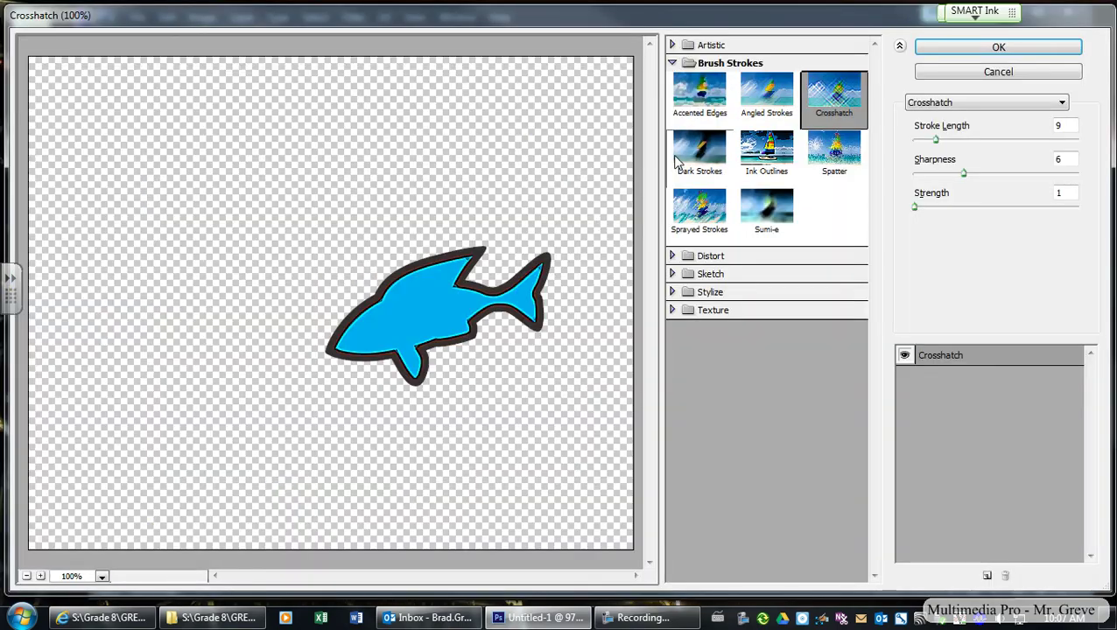
Try several Brush Strokes effects on the fish and apply Sprayed Strokes with stroke length 12, spray radius 7 and Right Diagonal direction.
click(696, 103)
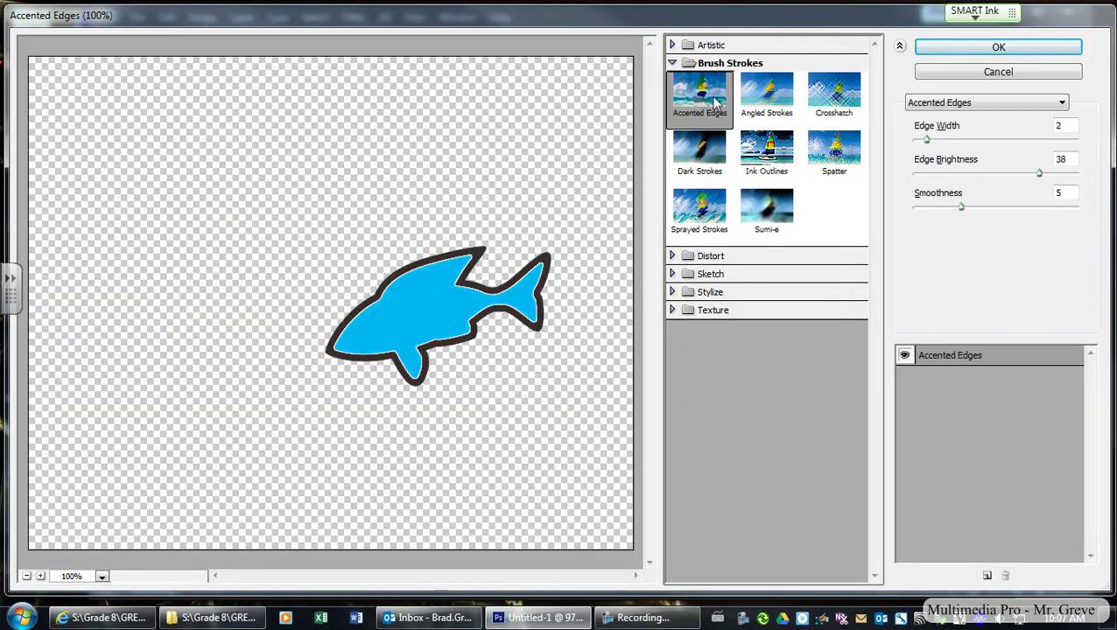
click(740, 103)
click(772, 156)
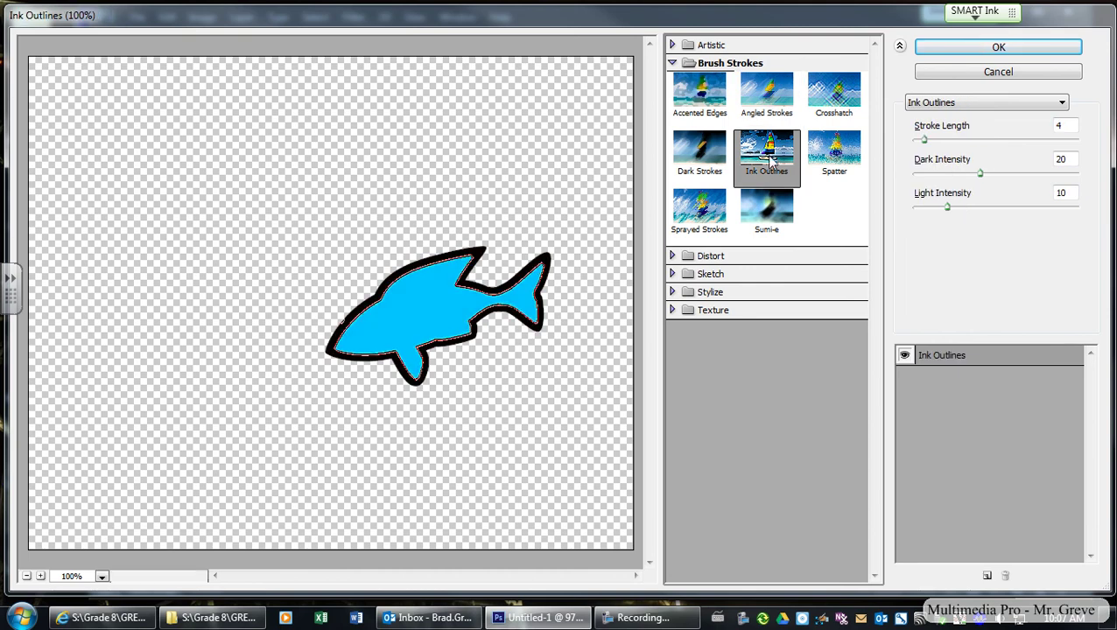
click(766, 210)
click(704, 222)
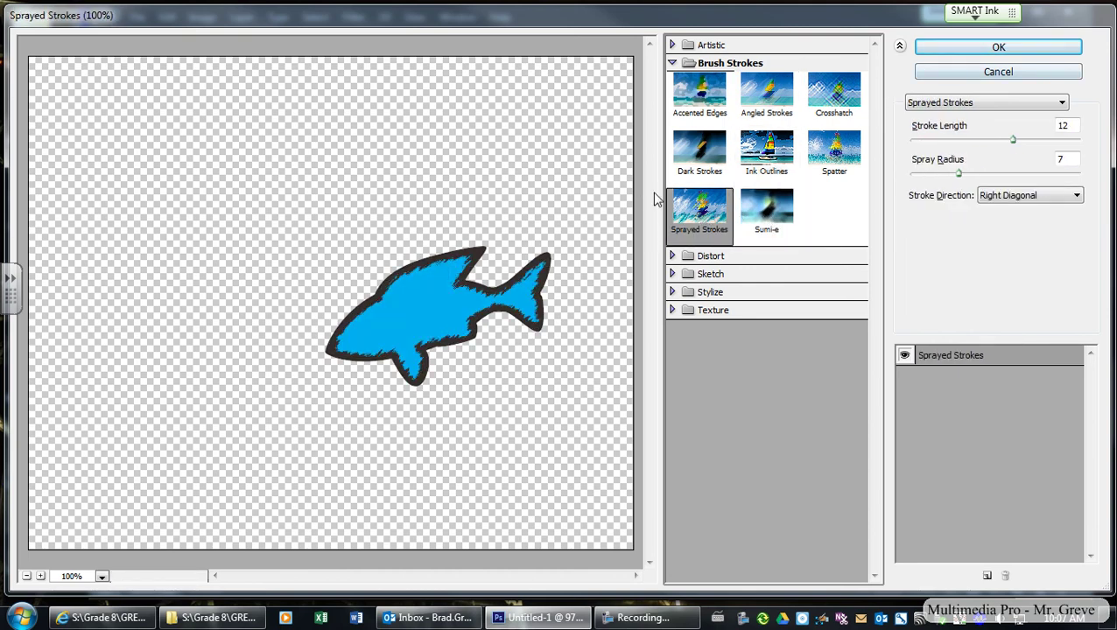
click(999, 47)
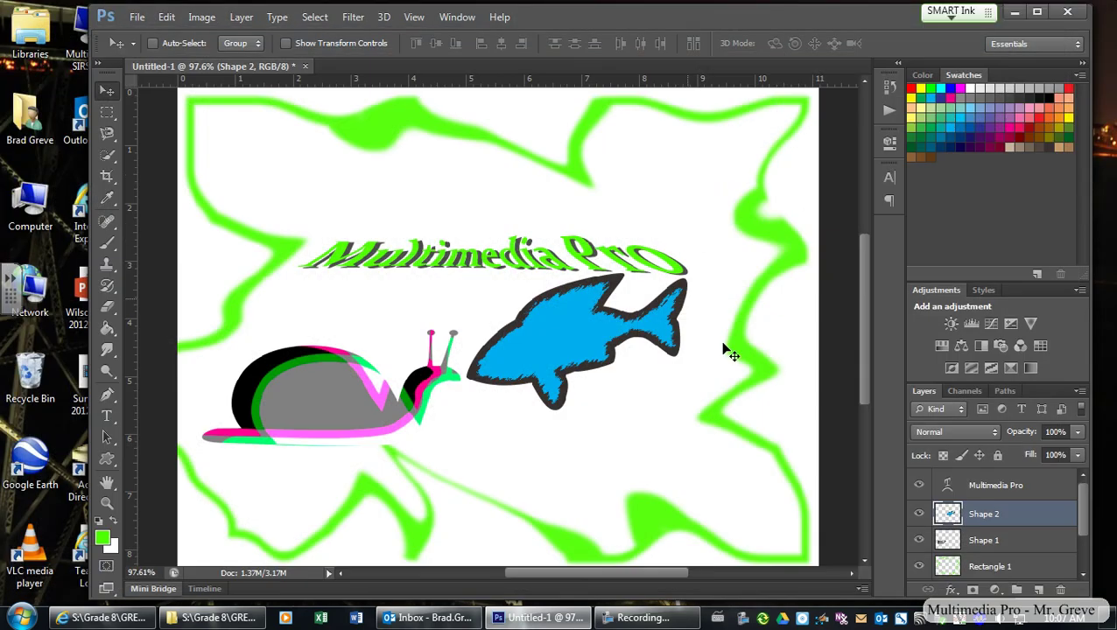